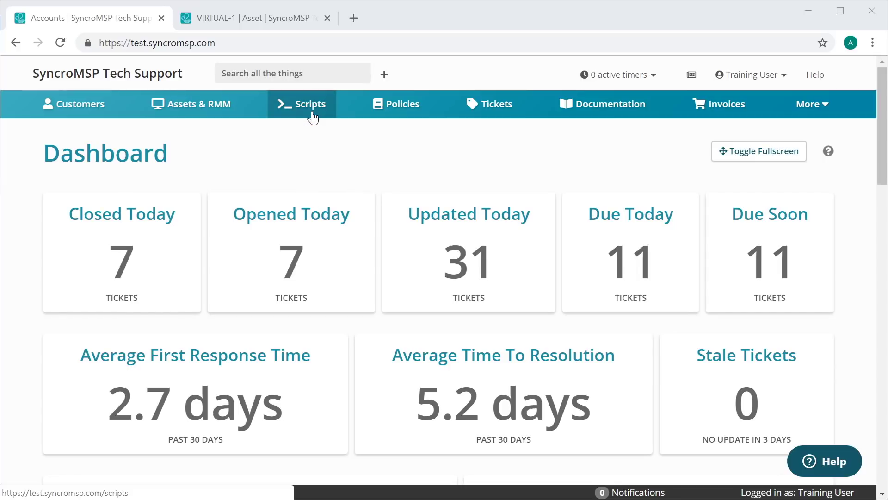
Start a new script named "Test Script" with the description "This is a test description!" and mark it as a favorite.
click(313, 116)
click(487, 154)
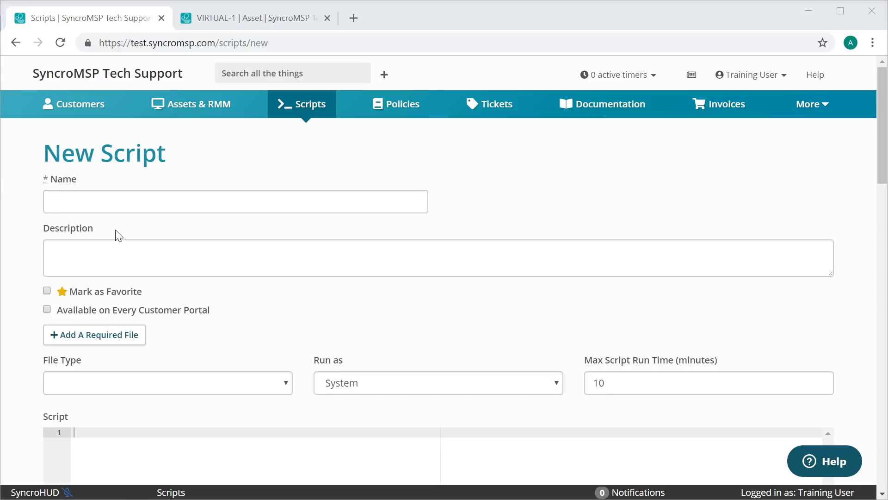
click(114, 201)
text(Test Script)
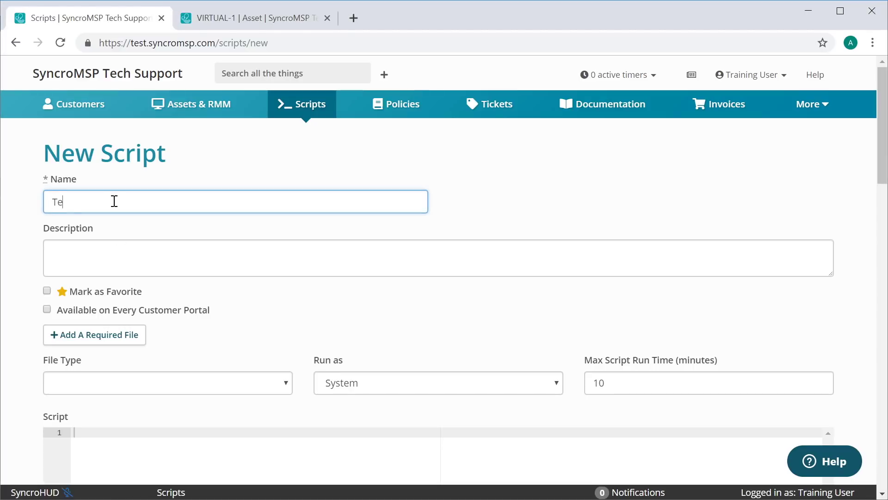
key(Tab)
text(This is a test d)
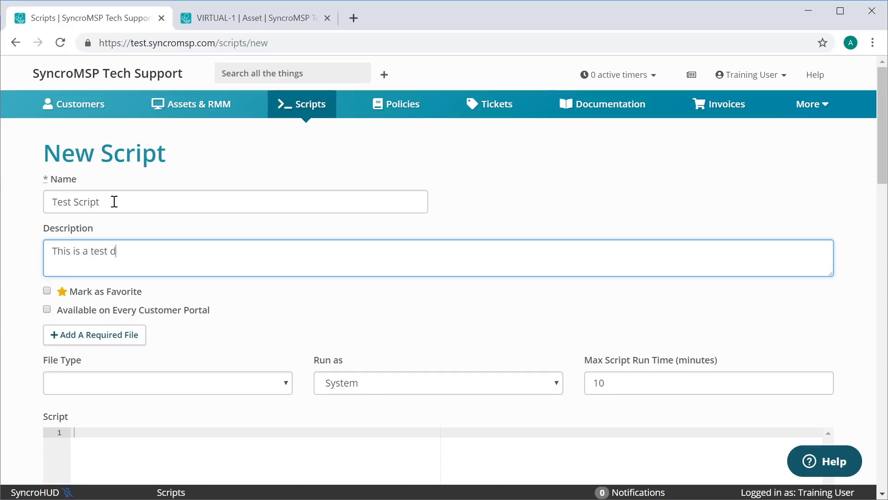
text(escription!)
key(Tab)
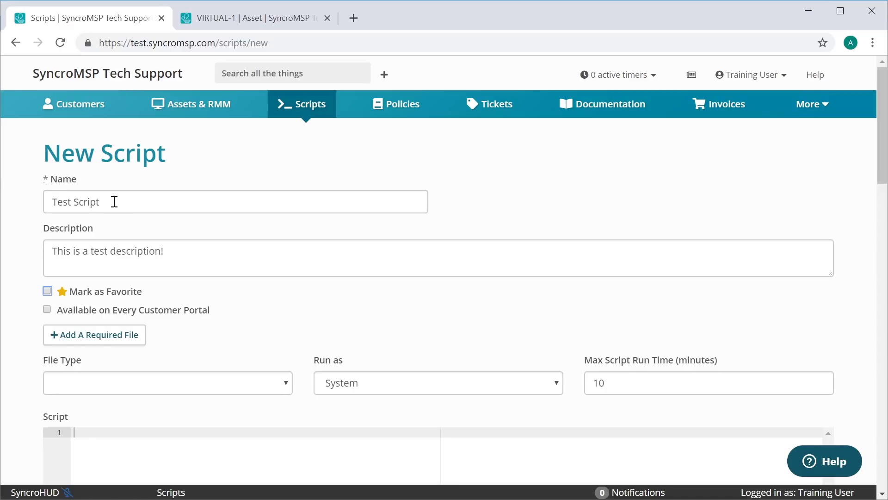
click(47, 291)
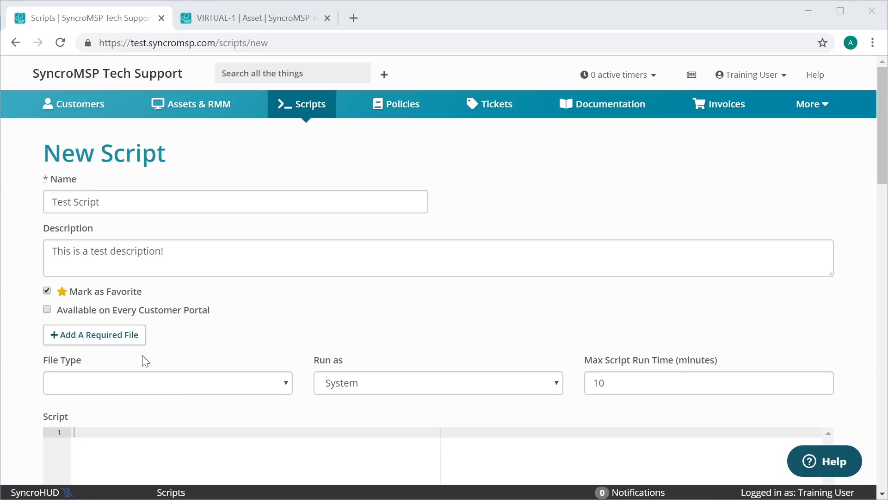
Set the script's file type to PowerShell and keep System as the account it runs as.
click(287, 384)
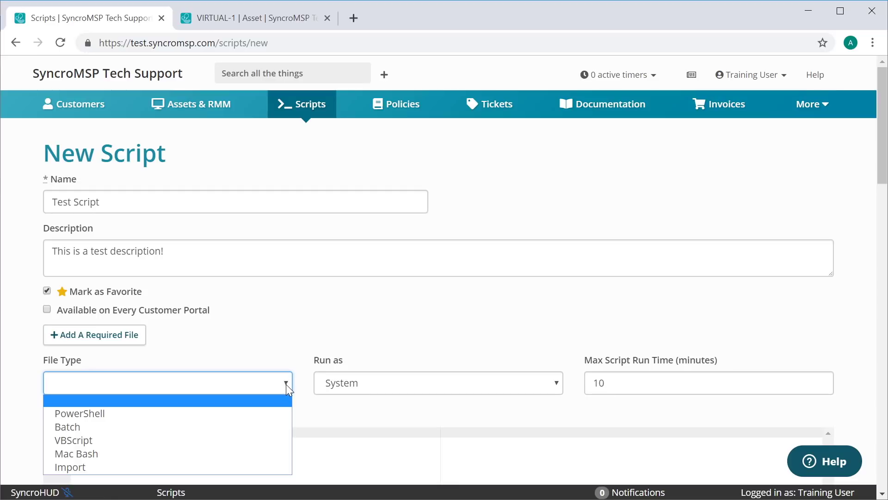
click(279, 412)
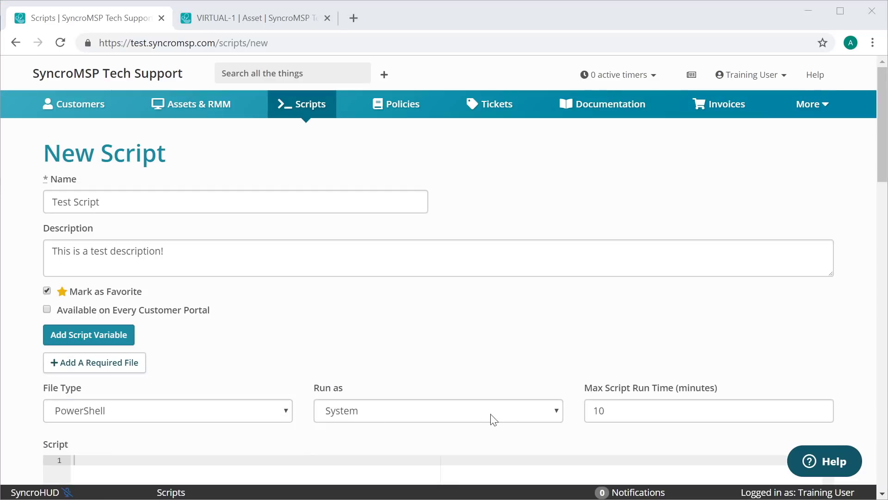
click(544, 419)
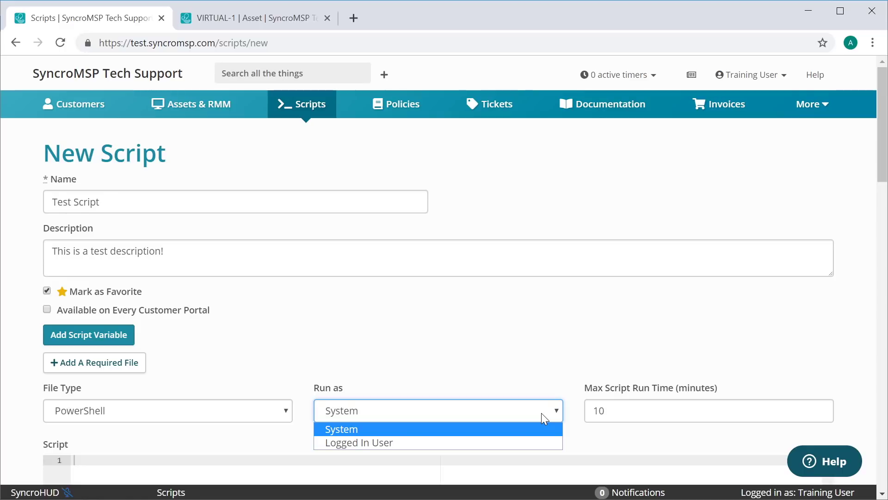
click(541, 412)
Write a commented script that stores $env:computername in $hostName and outputs "This computer's host name is: $hostName" with Write-Host.
scroll(587, 399, down, 15)
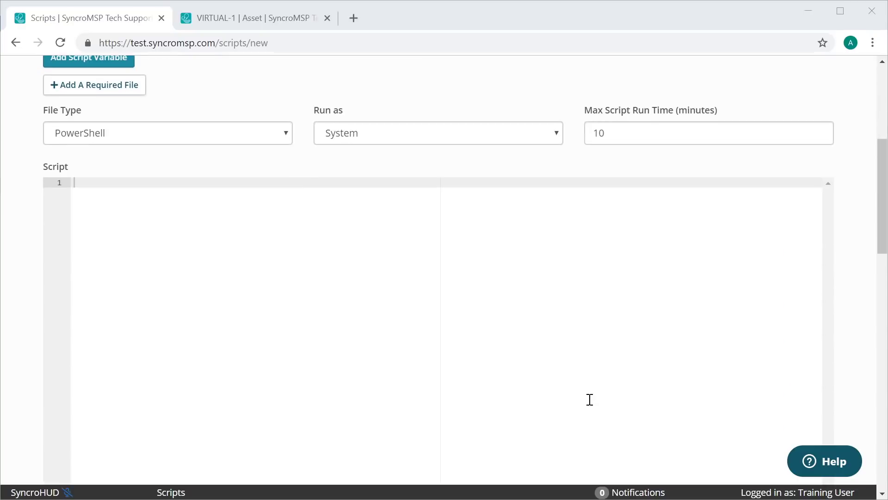
scroll(558, 405, down, 1)
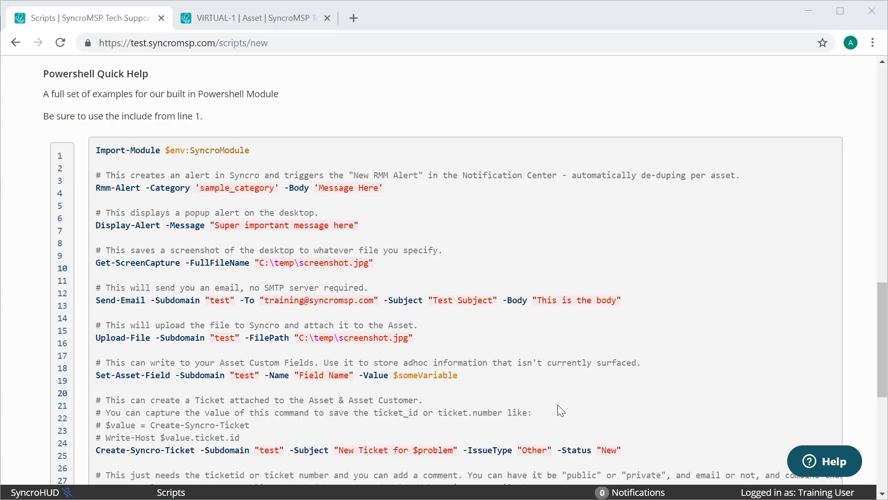
scroll(542, 324, up, 5)
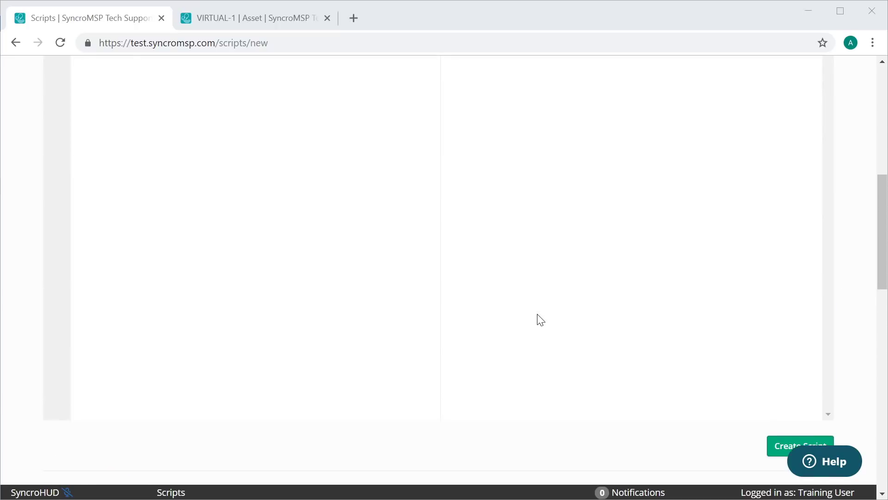
scroll(538, 317, up, 3)
click(89, 117)
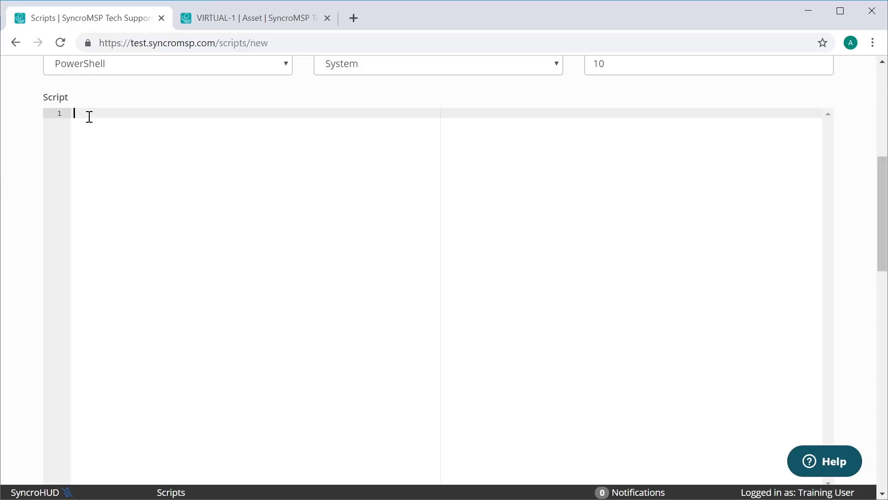
text(#this gets the host name of the computer and stores it to the $hostName variable $hostName = $env:computername  #here we are writing the host name to the script output Write-Host "This computer's host name is: $hostName")
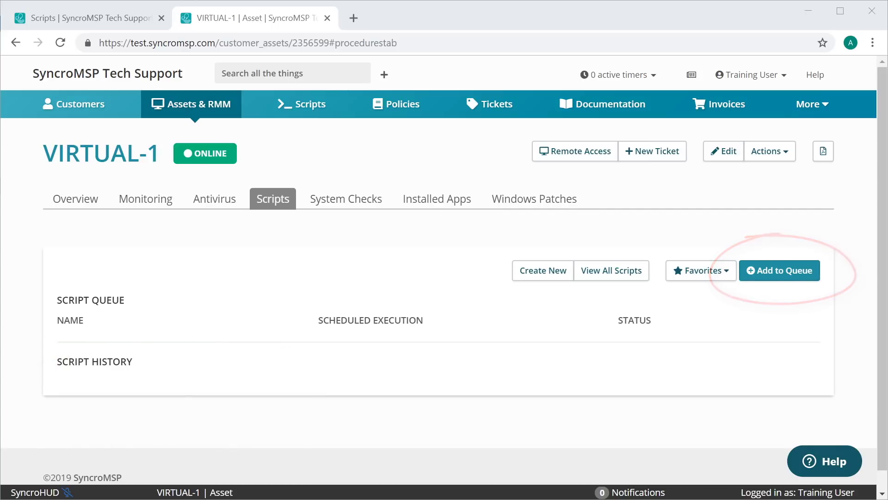
click(785, 277)
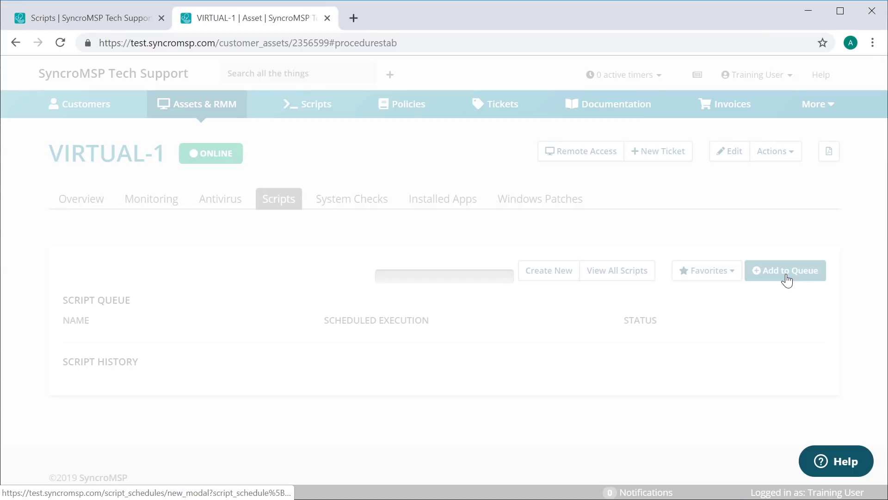
click(571, 140)
scroll(551, 214, down, 5)
scroll(551, 215, down, 15)
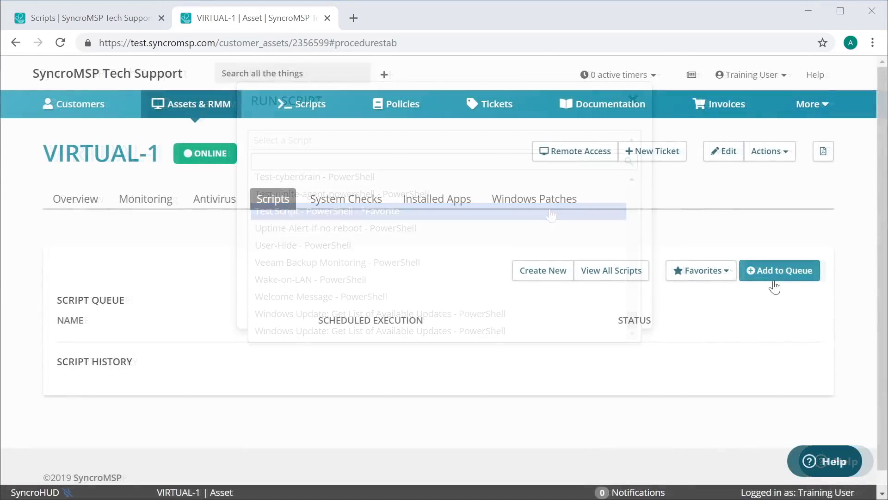
Open the run settings for the favorite Test Script on VIRTUAL-1 and set it to run repeatedly every 15 minutes.
click(728, 276)
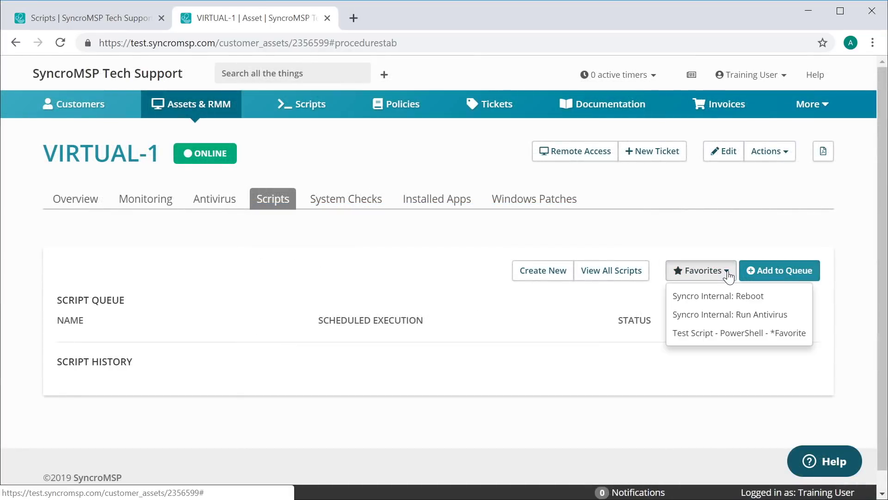
click(745, 333)
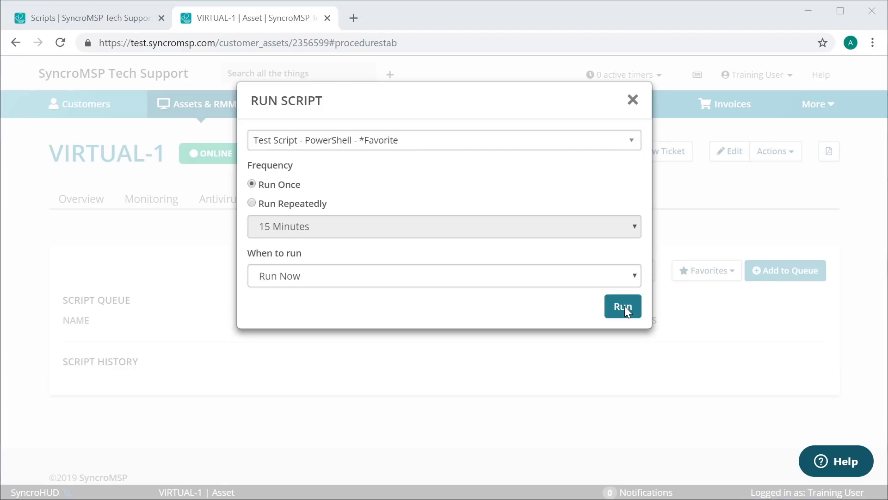
click(633, 276)
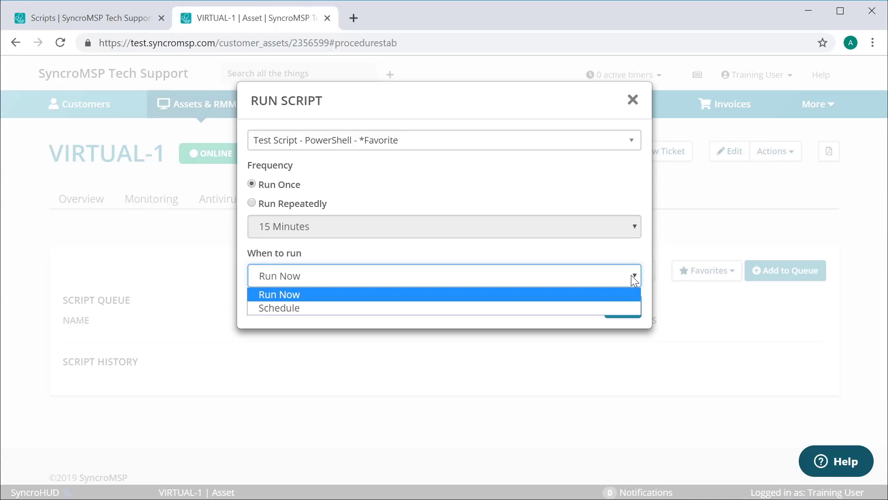
click(632, 276)
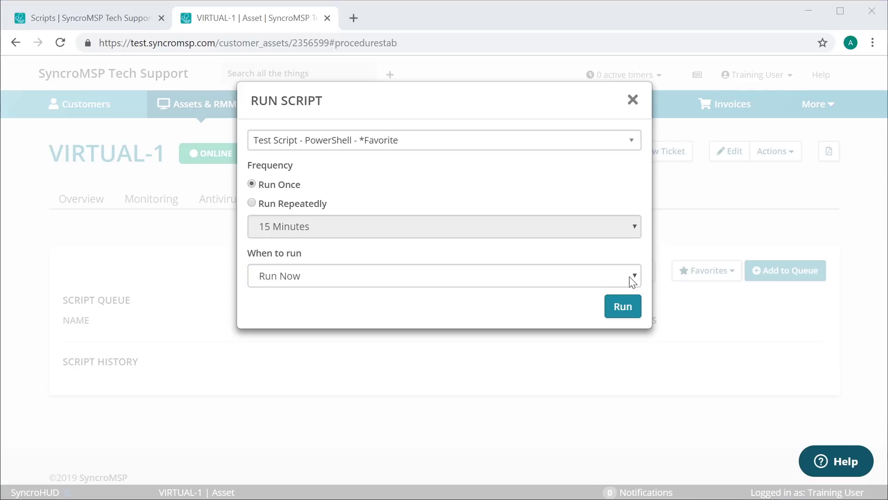
click(250, 203)
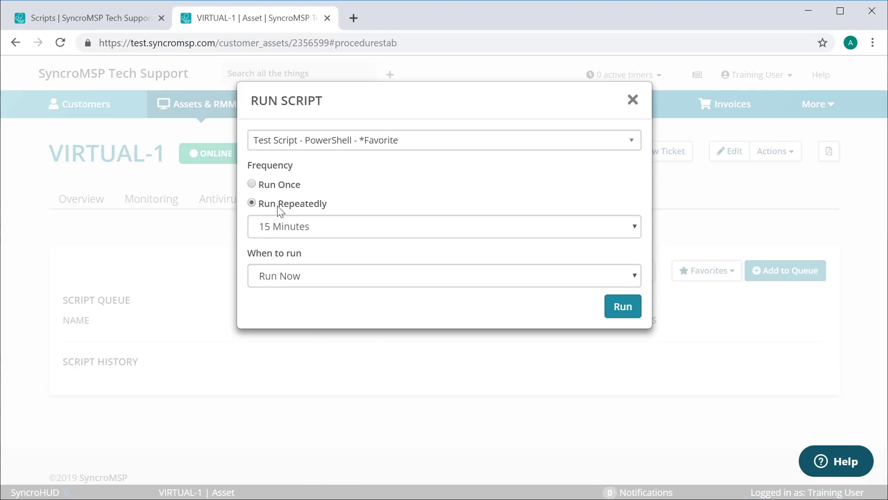
click(636, 226)
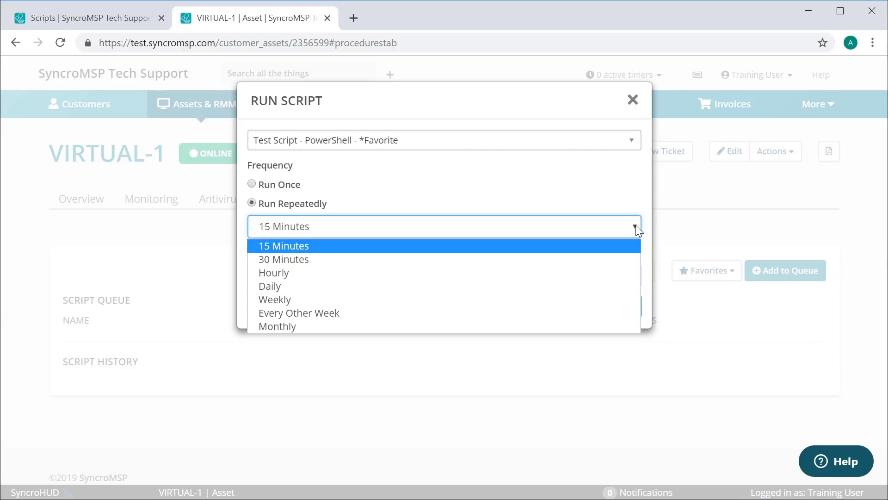
click(636, 226)
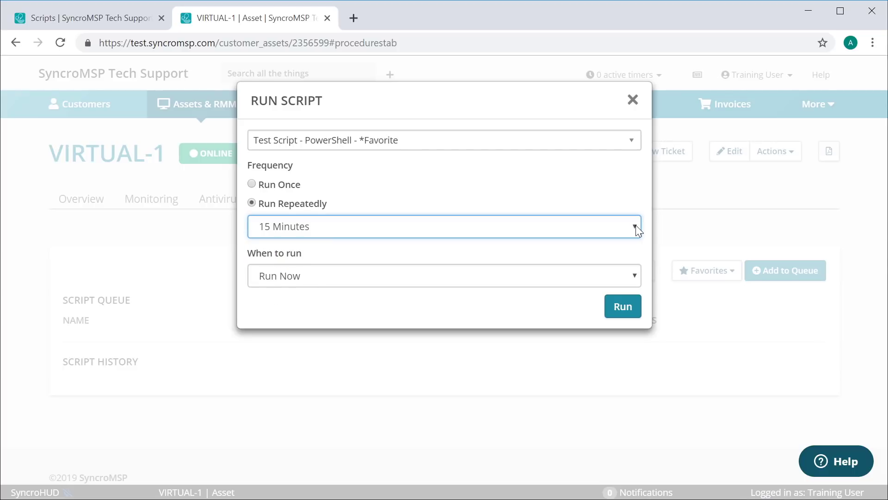
Schedule the repeating Test Script to start on March 15, 2019 at 08:00 am.
click(627, 276)
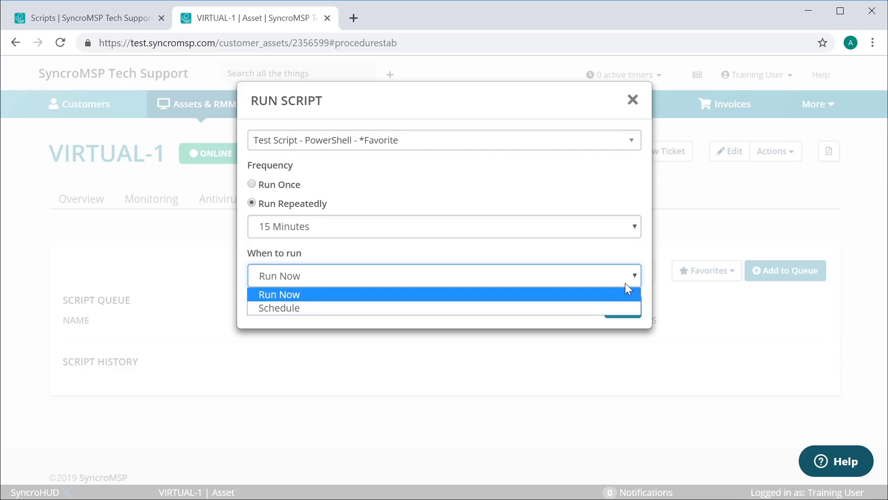
click(615, 308)
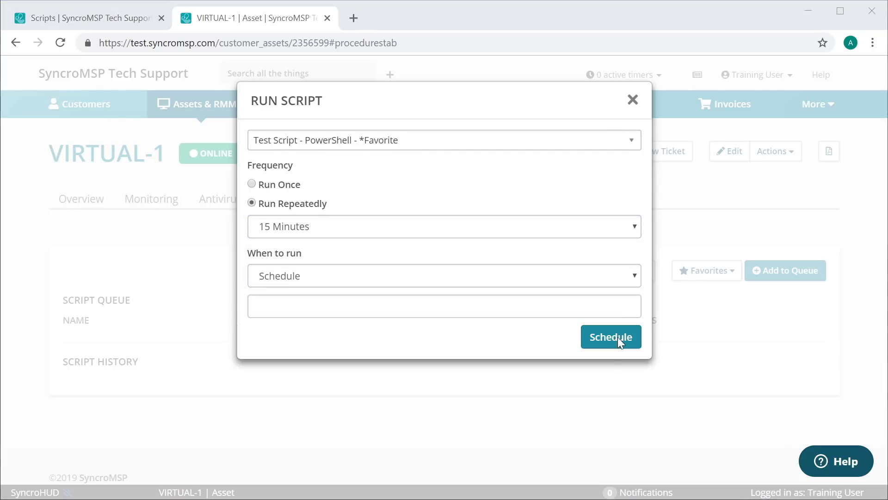
click(580, 306)
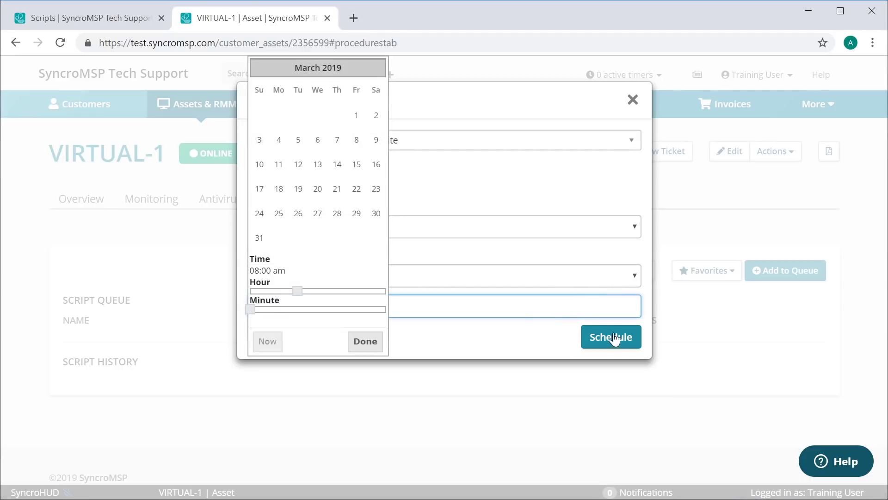
click(353, 168)
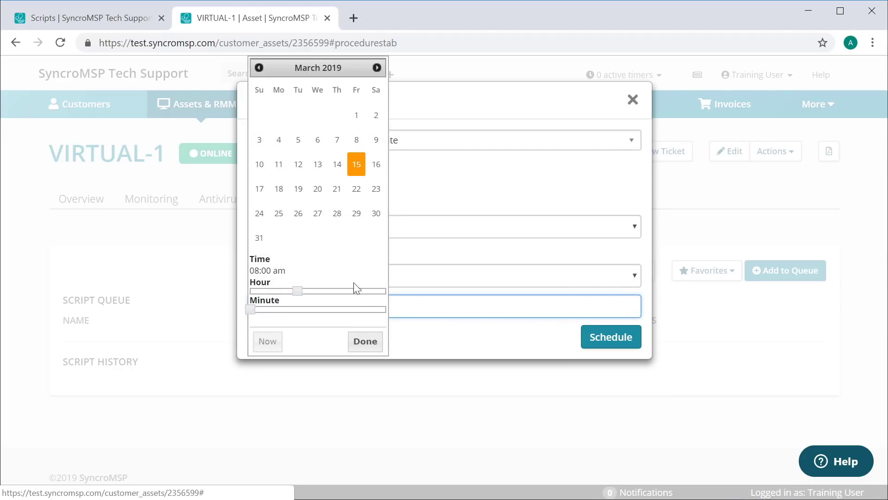
click(365, 341)
click(604, 341)
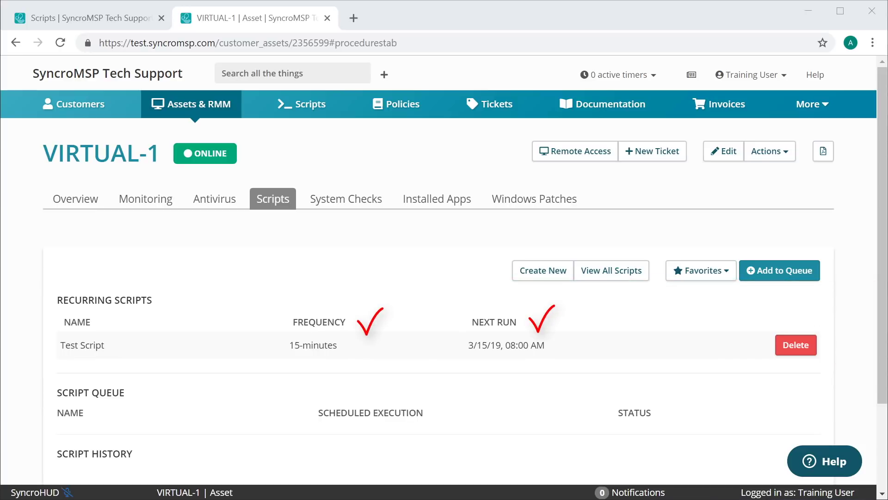
Delete the recurring Test Script from VIRTUAL-1 and confirm the deletion.
click(796, 345)
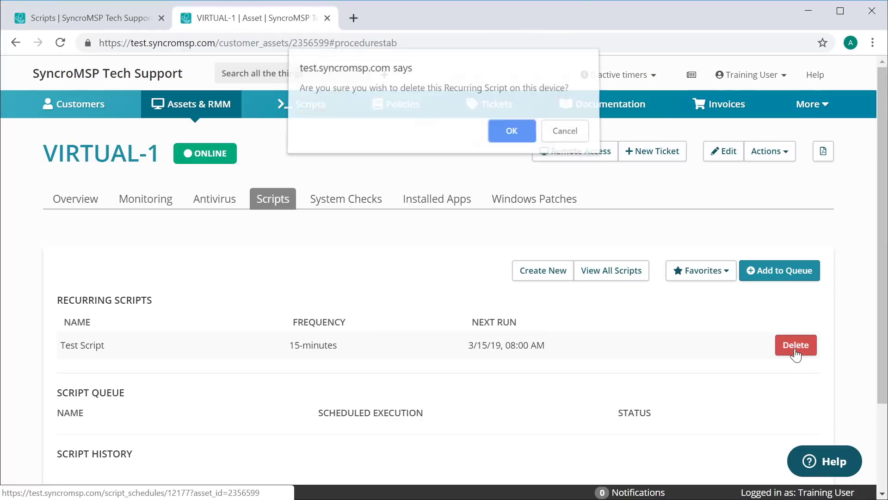
click(501, 137)
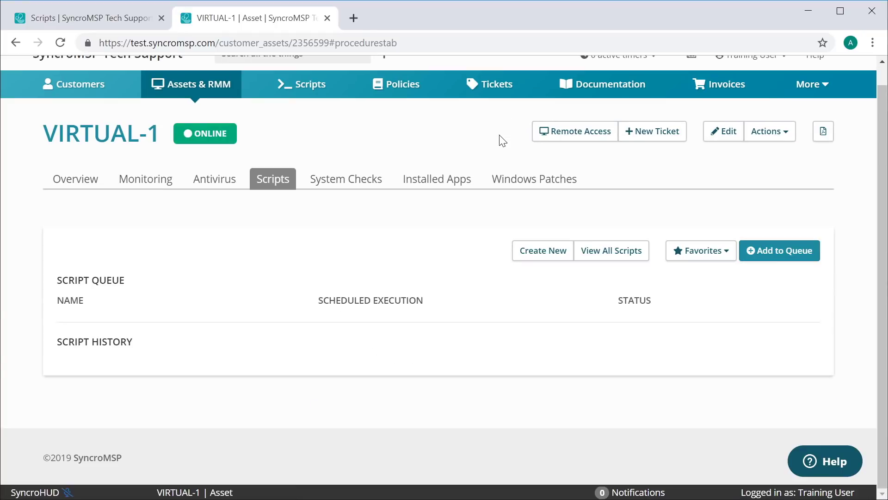
Run the favorite Test Script once on VIRTUAL-1, immediately.
click(722, 259)
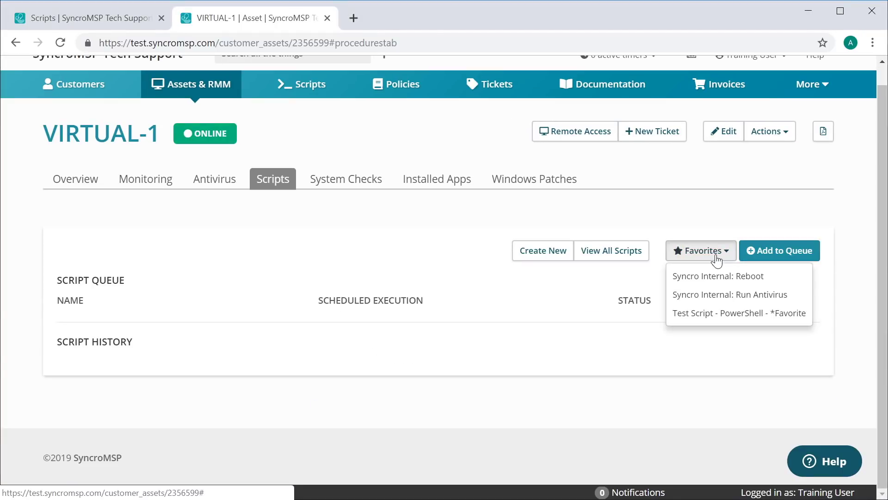
click(720, 312)
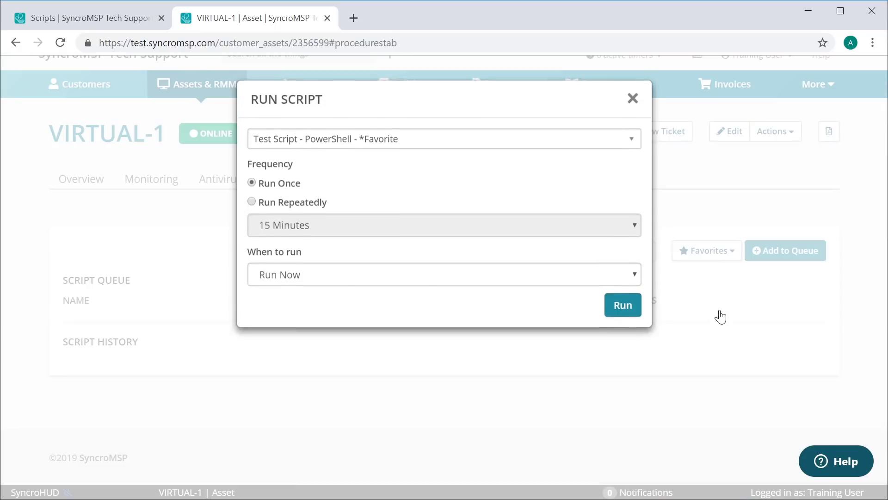
click(624, 309)
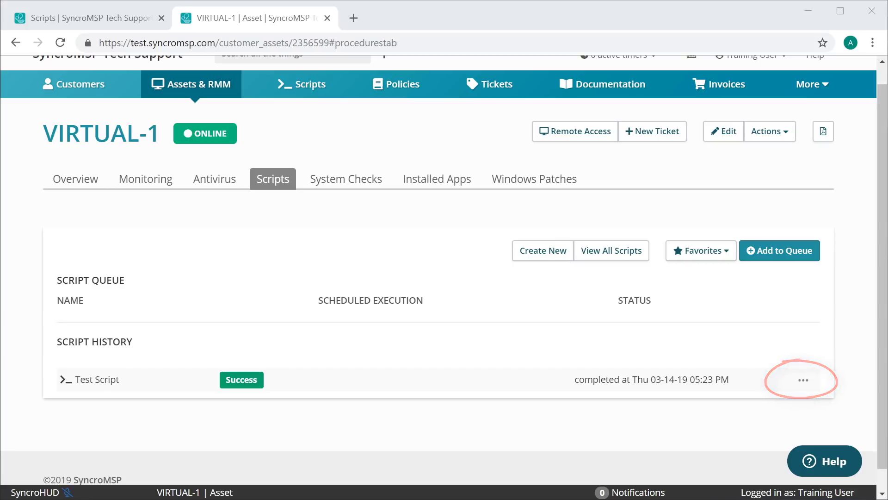
View the script output of the completed Test Script run in the script history.
click(804, 381)
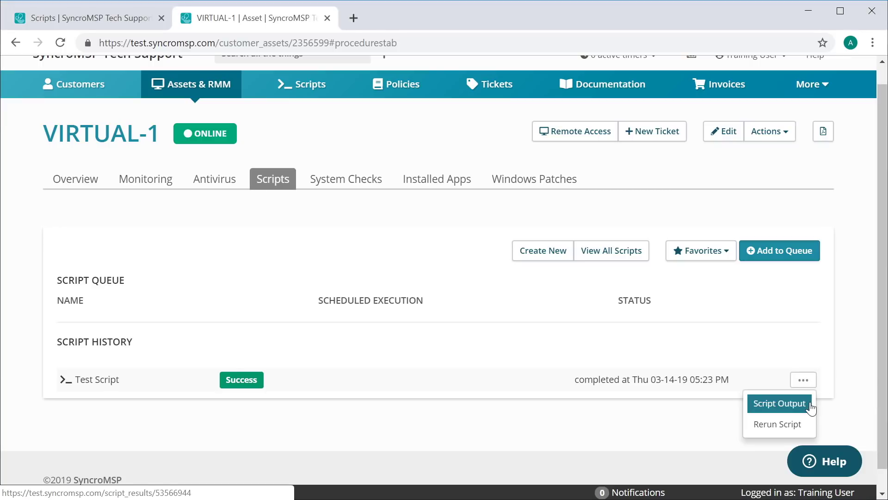
click(810, 409)
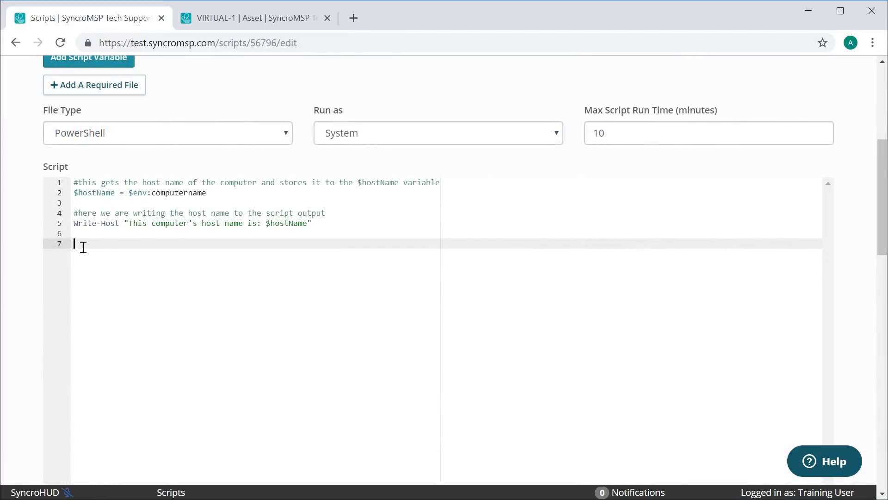
Add an if/else block to Test Script that exits with 0 when $hostName equals "Virtual-2" and with 1 otherwise.
text(if ($hostName -eq "Virtual-2") {     Exit 0 } else {     Exit 1 })
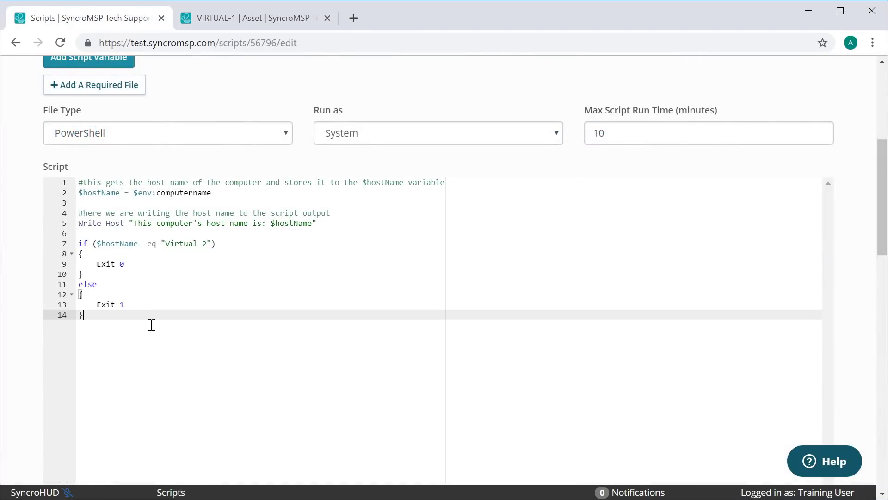
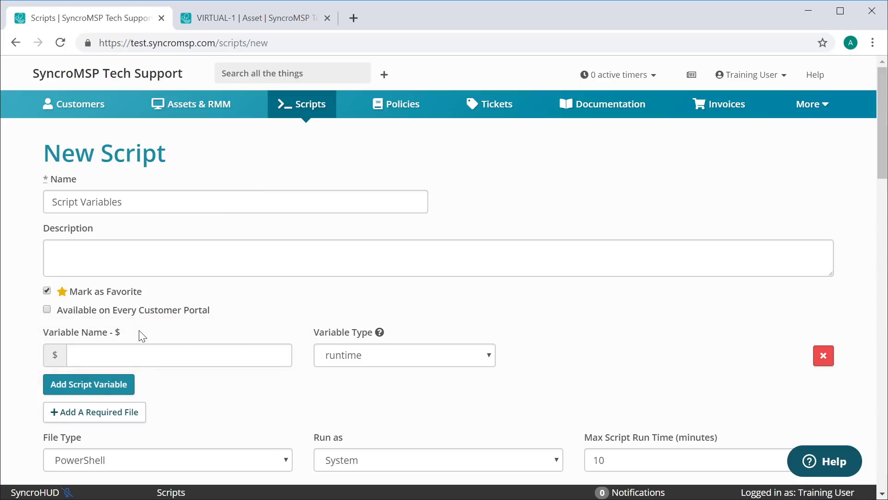
Name the script variable filePath and set its variable type to runtime in the new Script Variables script.
click(145, 355)
text(f)
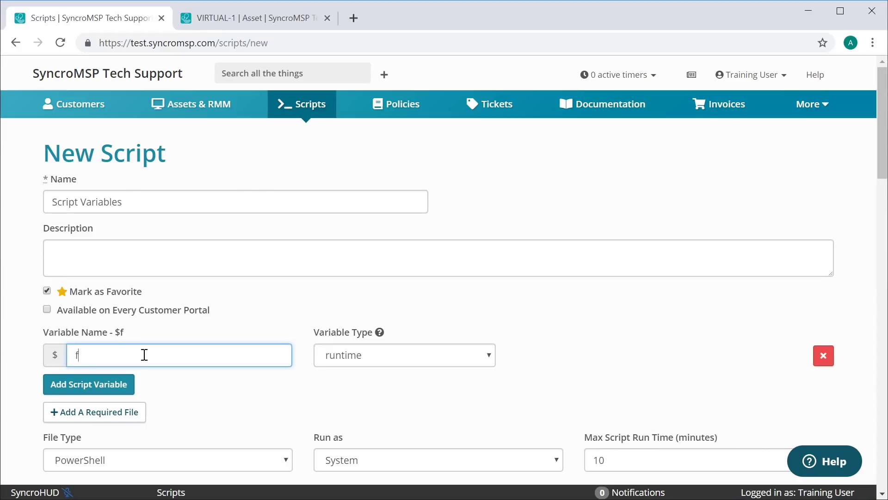
text(ilePath)
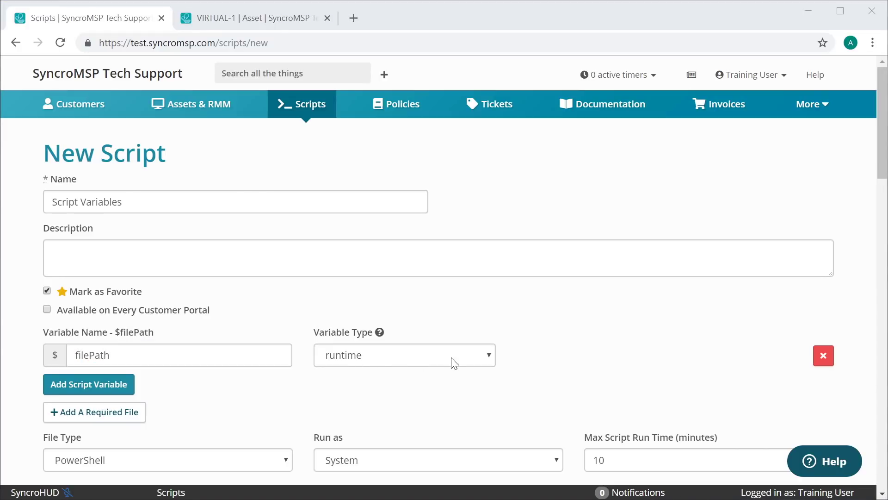
click(488, 362)
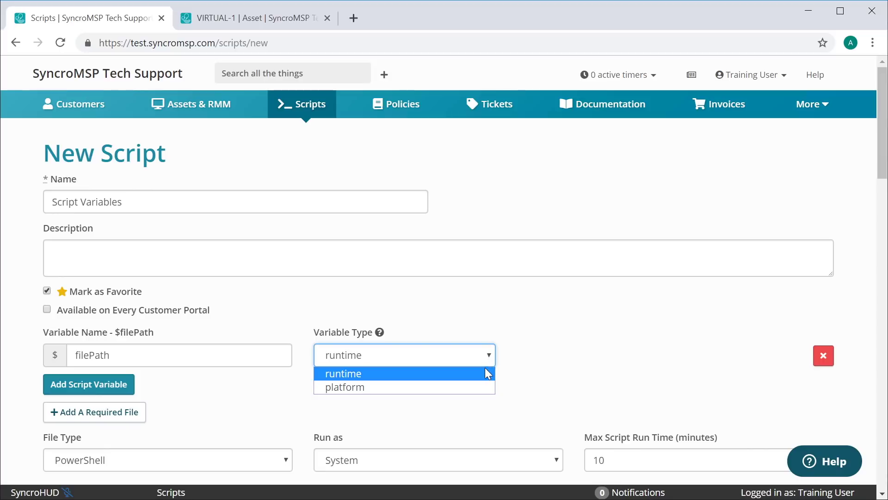
click(482, 373)
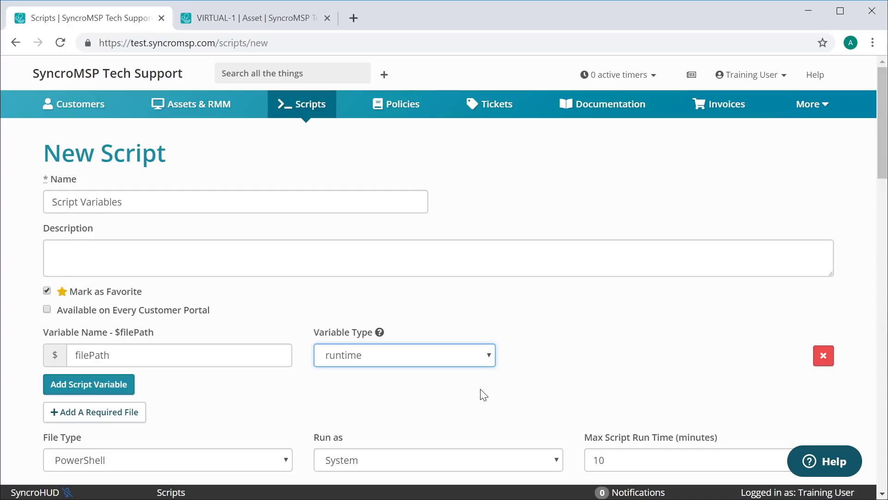
click(483, 395)
Enter the PowerShell line start-process $filePath as the script and set it to run as Logged In User.
scroll(414, 394, down, 5)
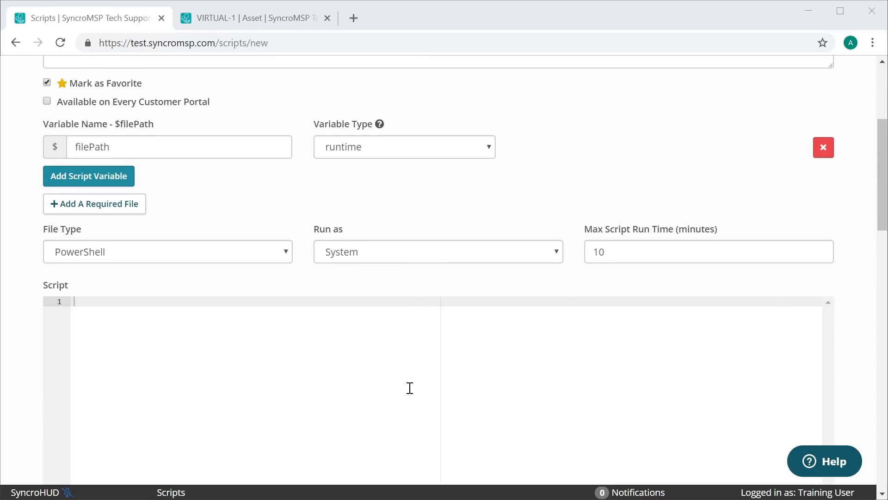
click(271, 336)
text(start-process $filePath)
click(410, 248)
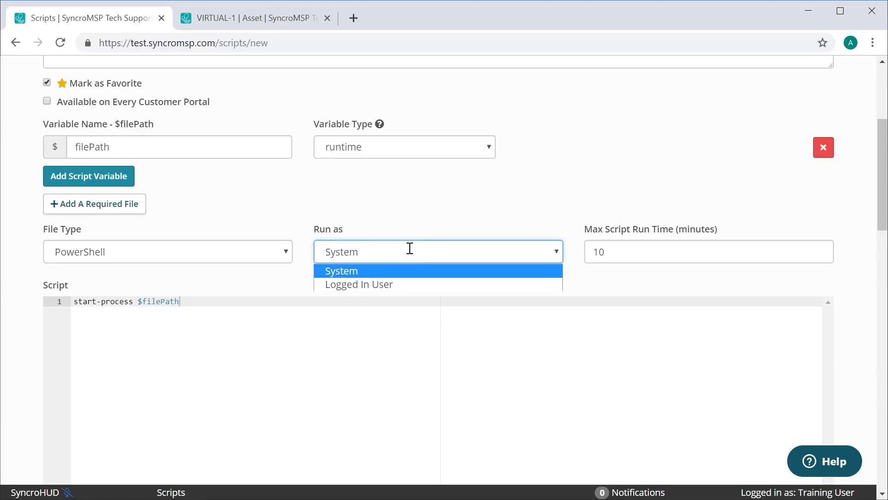
click(443, 284)
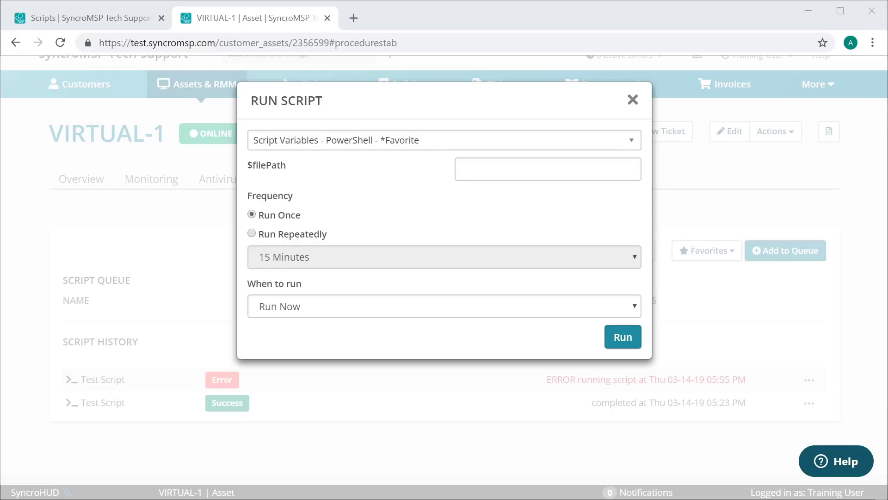
Run Script Variables once, immediately, on VIRTUAL-1 with $filePath set to C:\Windows\Notepad.exe.
click(584, 173)
text(C:\Windows\Notepad.exe)
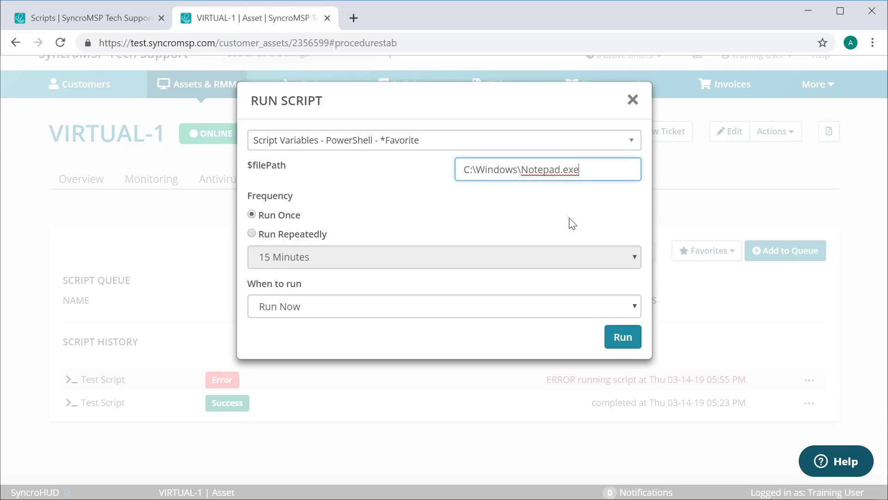
click(570, 229)
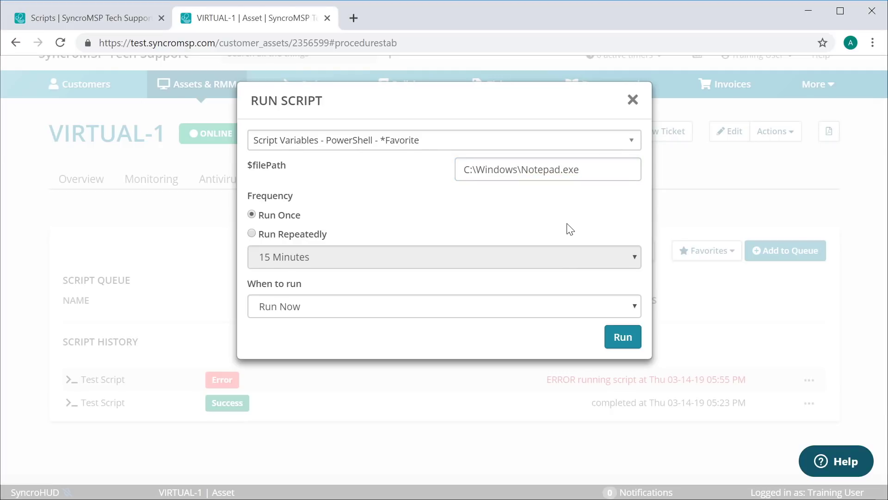
click(623, 339)
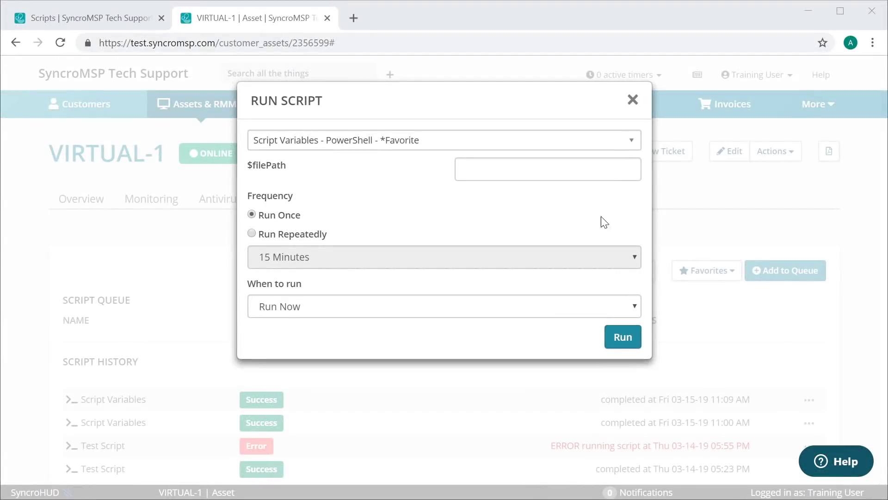
Run Script Variables once, immediately, on VIRTUAL-1 with $filePath set to C:\Windows\System32\Calc.exe.
click(524, 171)
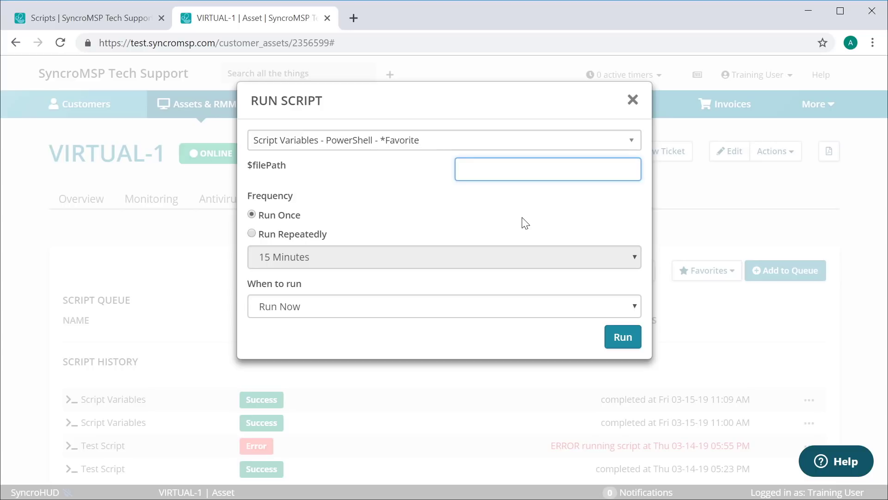
text(C:\Windows\System32\Calc.exe)
click(525, 223)
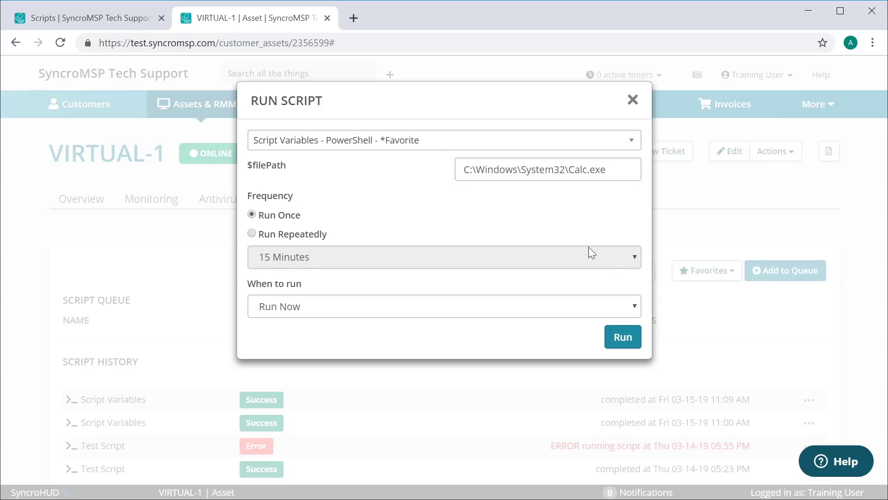
click(637, 343)
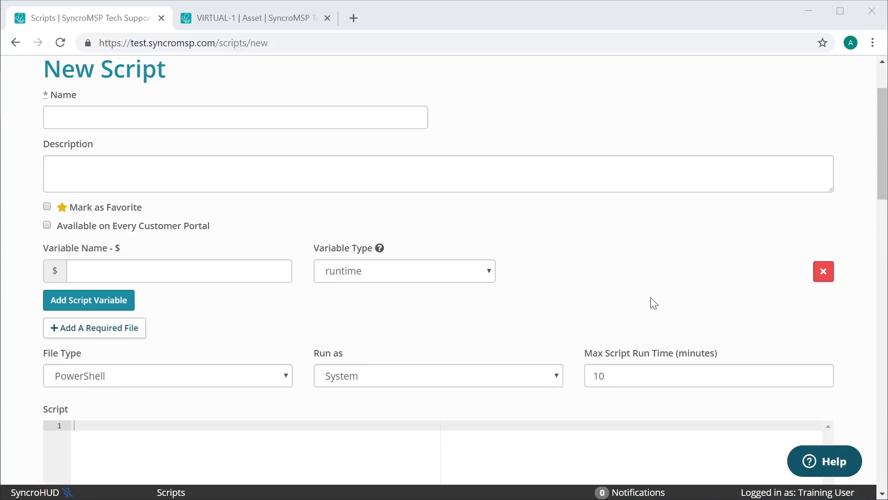
Set the unnamed script variable's type to platform in the new script and open its list of values.
click(470, 273)
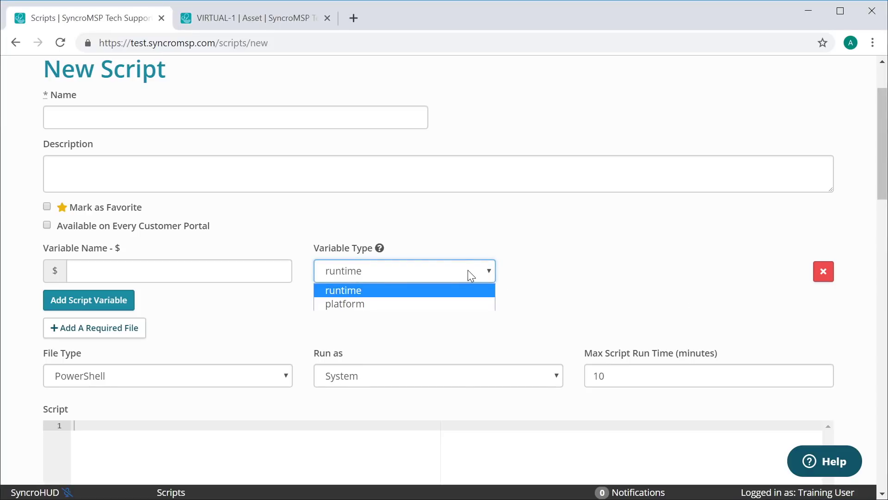
click(467, 304)
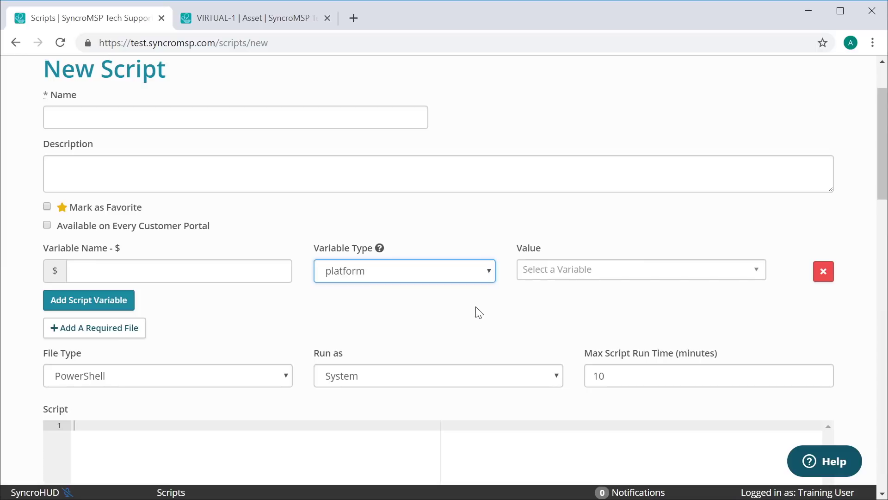
click(759, 271)
Examine the platform variables available as values, covering account, asset, contact, customer, location and online profile fields.
scroll(705, 353, down, 10)
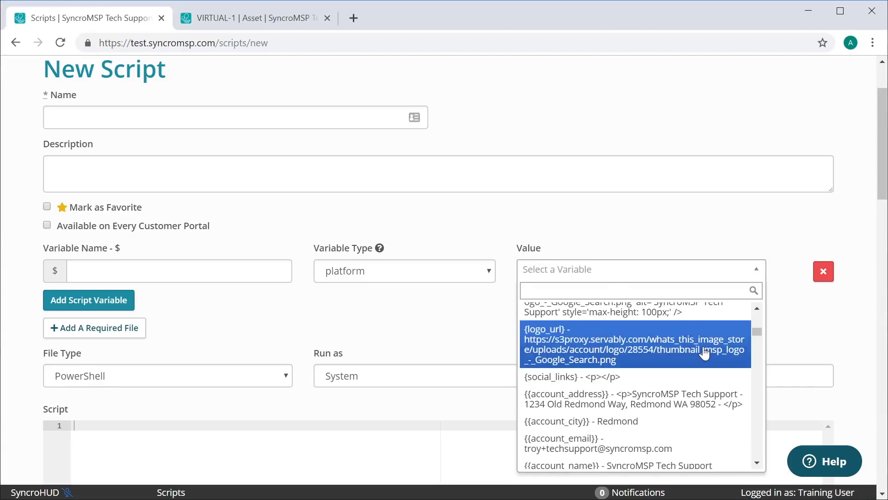
scroll(704, 353, down, 6)
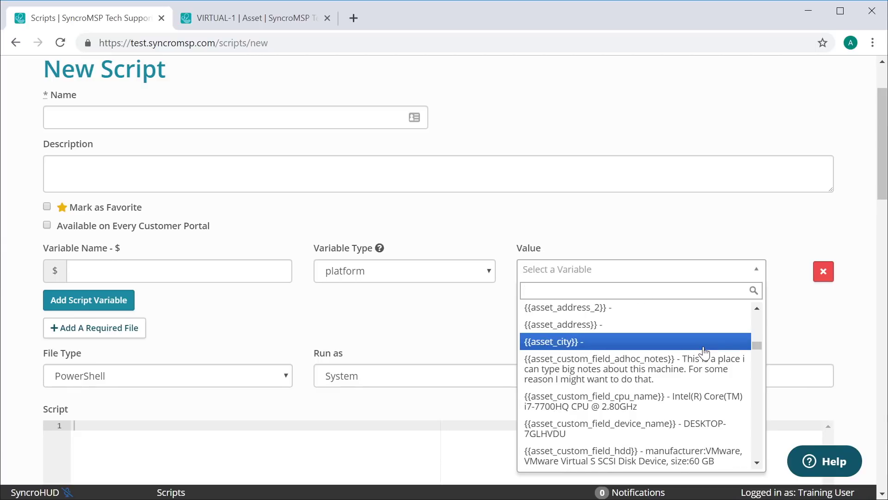
scroll(704, 353, down, 3)
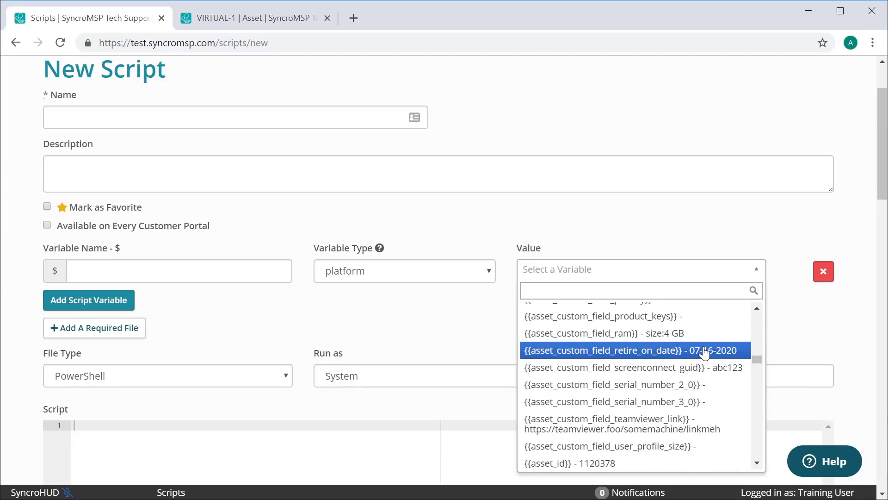
scroll(704, 353, down, 3)
scroll(704, 353, down, 3)
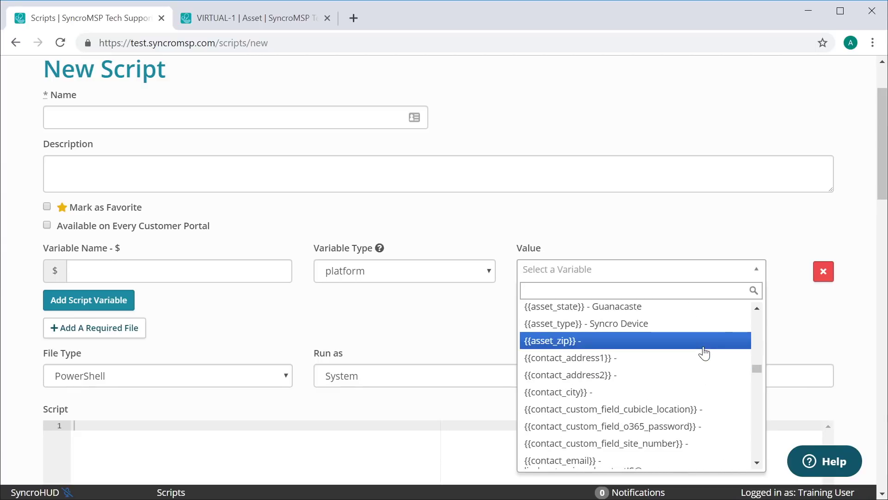
scroll(704, 353, down, 6)
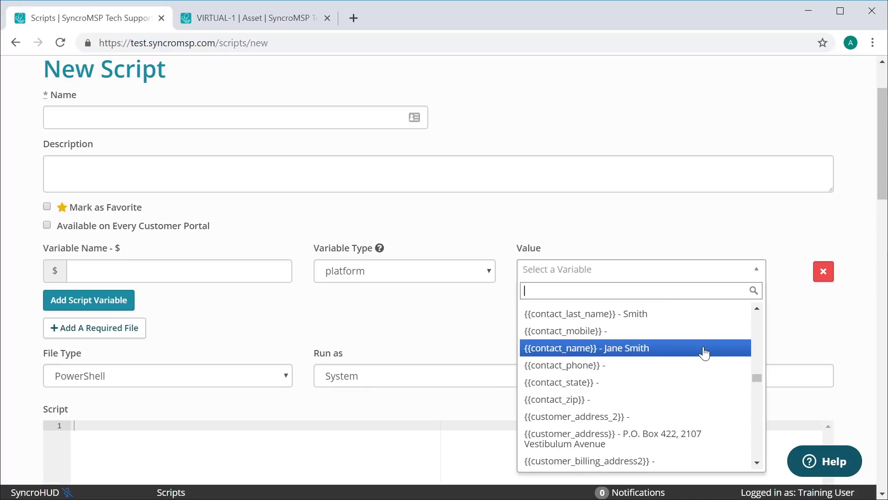
scroll(704, 353, down, 3)
scroll(704, 353, down, 3)
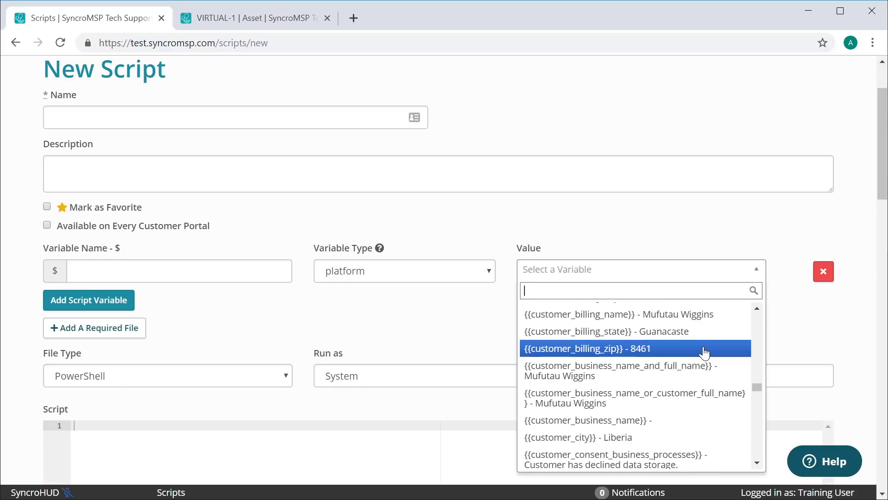
scroll(704, 353, down, 3)
scroll(704, 353, down, 3)
scroll(704, 353, down, 6)
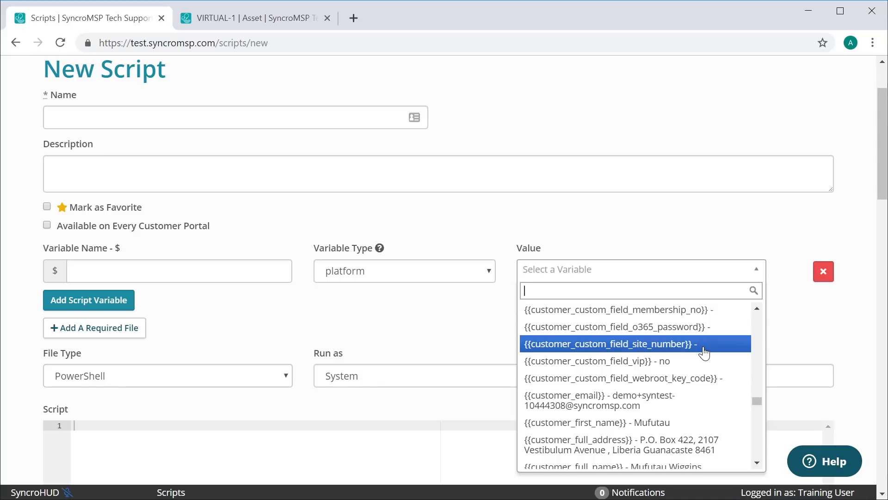
scroll(704, 353, down, 6)
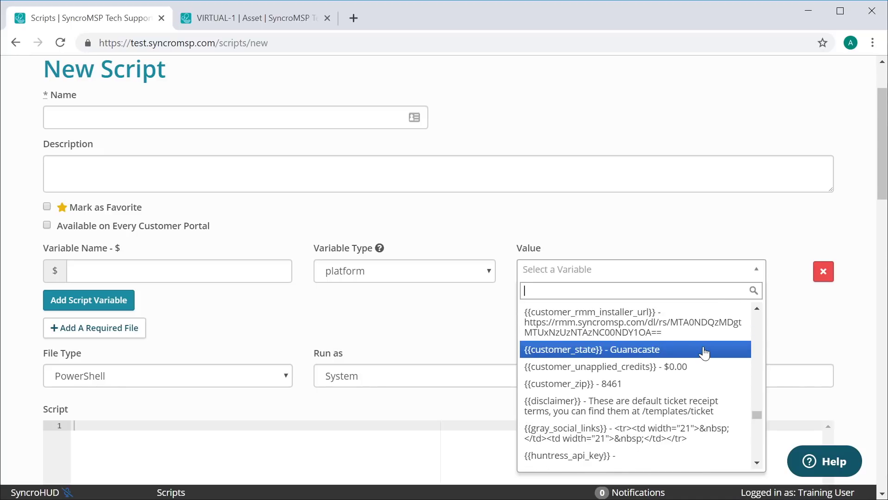
scroll(704, 353, down, 6)
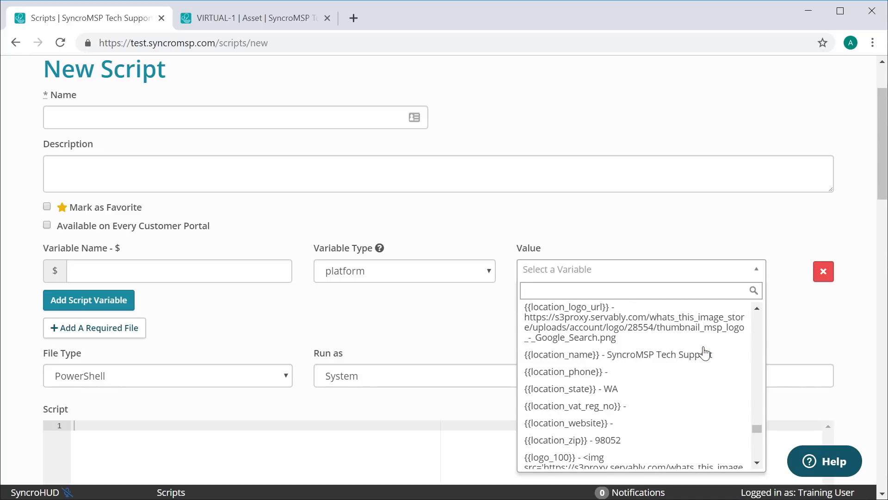
scroll(705, 353, down, 8)
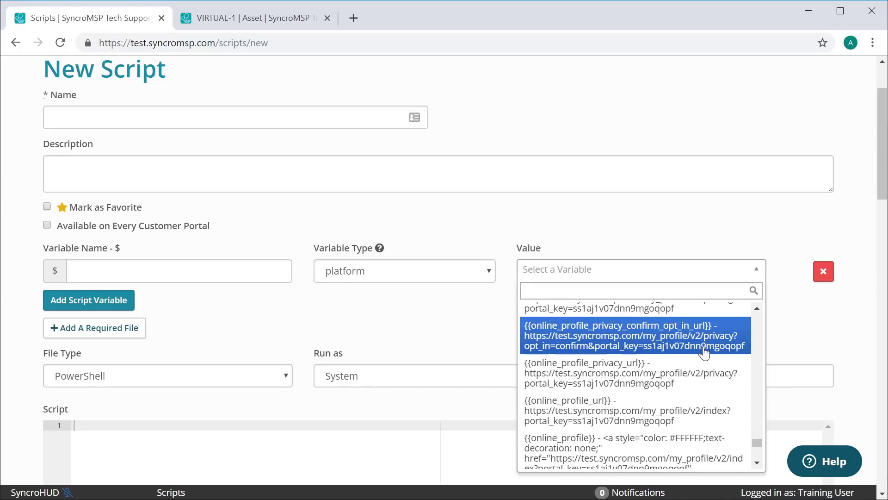
scroll(704, 353, down, 1)
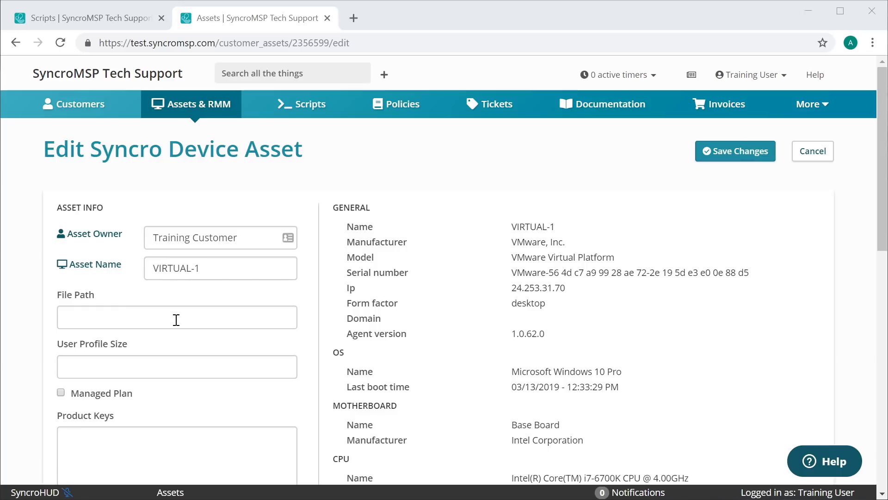
Set the File Path custom field of the VIRTUAL-1 asset to C:\Windows\Notepad.exe and save the changes.
click(176, 320)
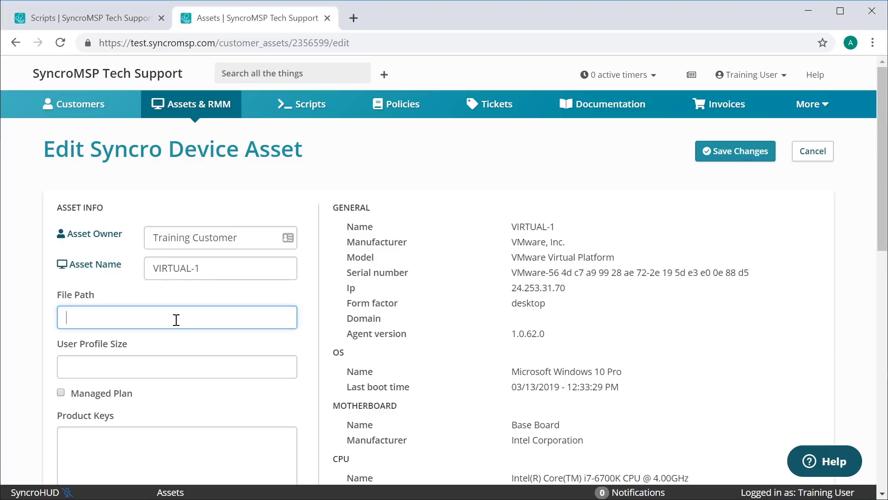
text(C:\Windows\Notepad.exe)
click(176, 346)
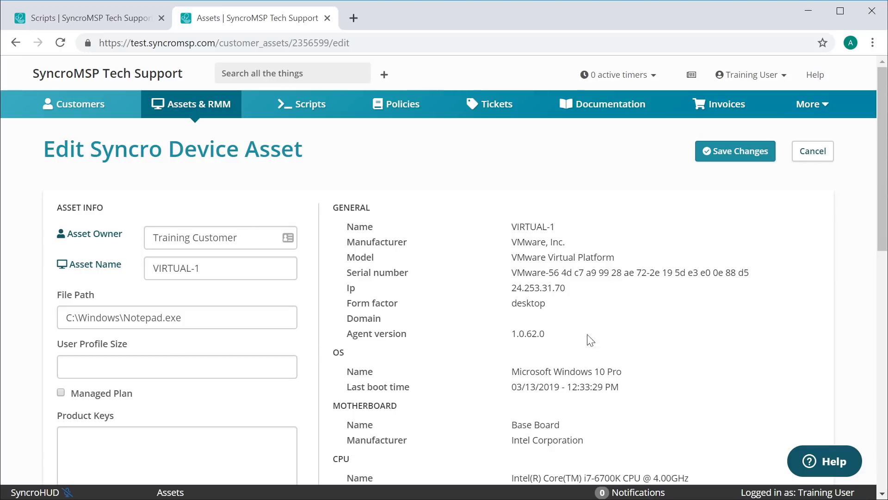
click(758, 157)
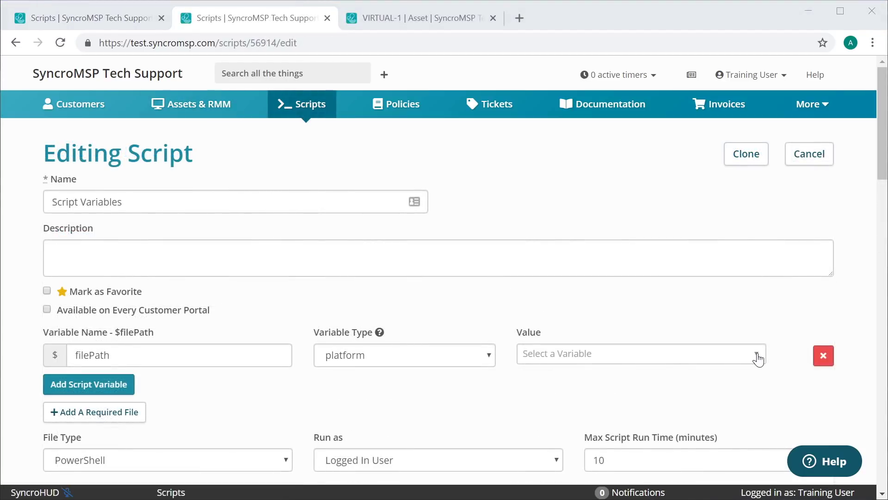
Assign {{asset_custom_field_file_path}} as the filePath variable's platform value and run Script Variables once, immediately, on VIRTUAL-1.
click(756, 357)
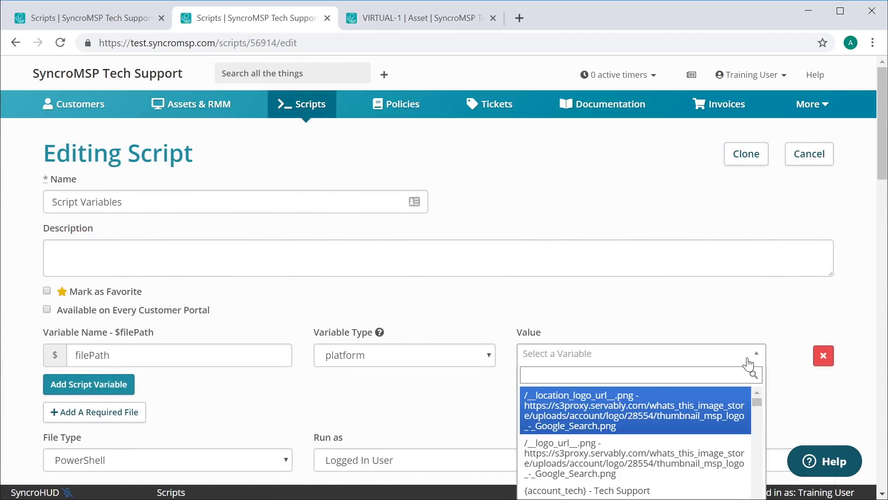
text(file)
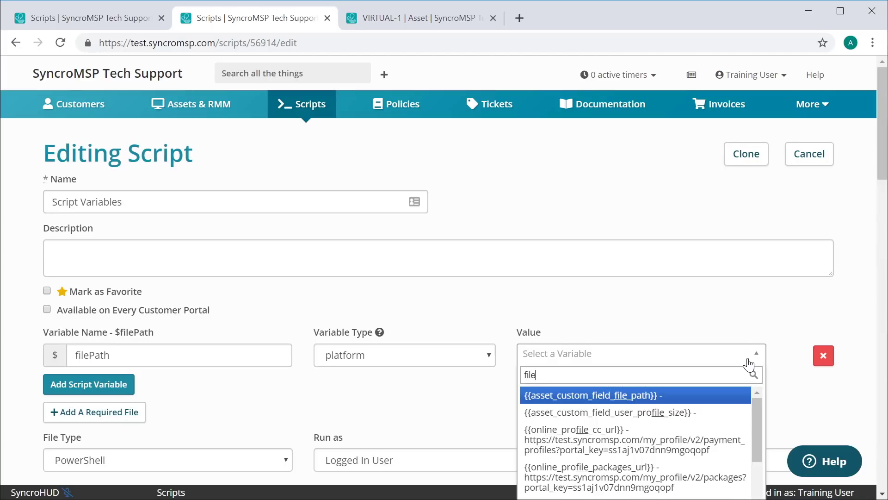
click(659, 399)
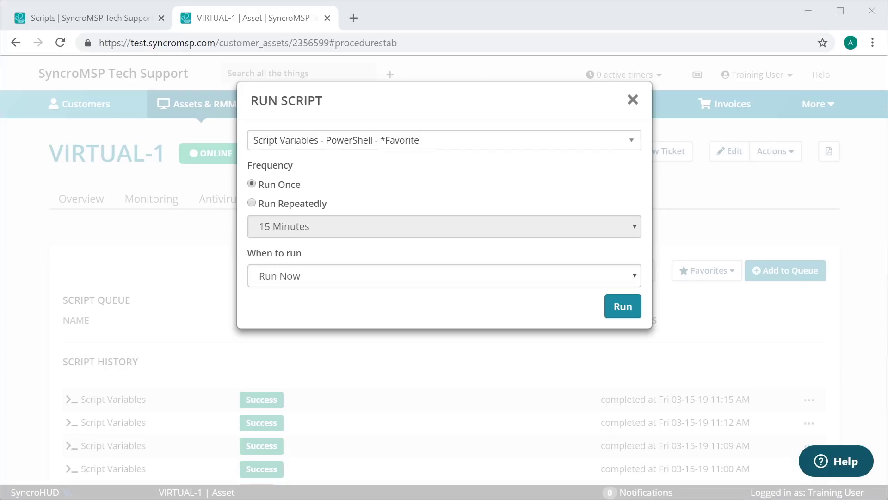
click(625, 307)
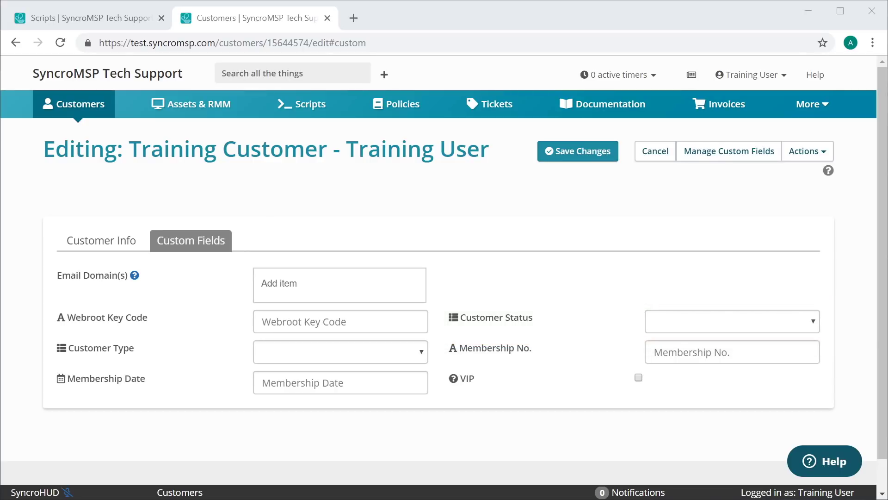
Set the Customer Status custom field of the training customer to Current and save the changes.
click(815, 321)
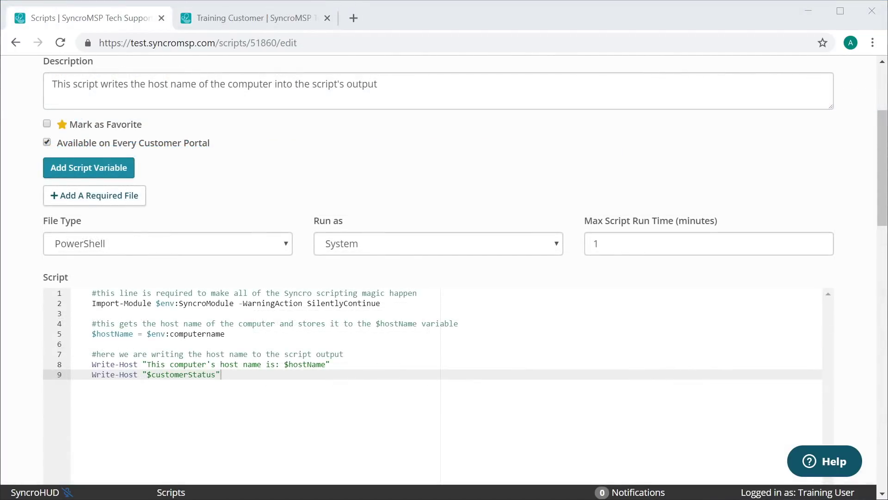
Add a platform variable named customerStatus to the host name script and assign it {{customer_custom_field_customer_status}}.
click(125, 172)
click(122, 183)
text(cu)
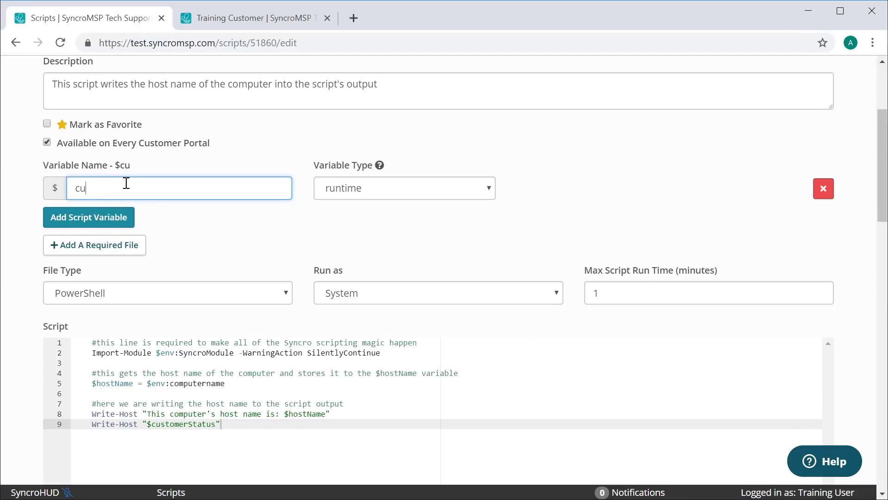
text(stomerStatus)
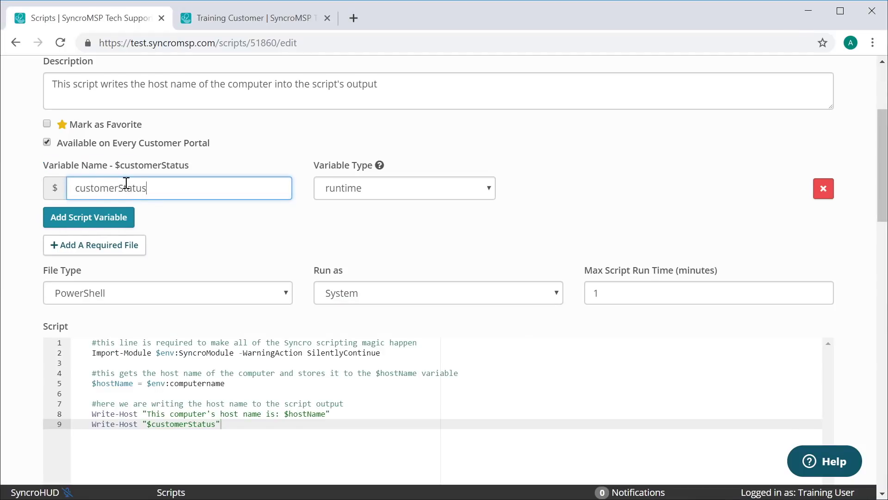
click(493, 188)
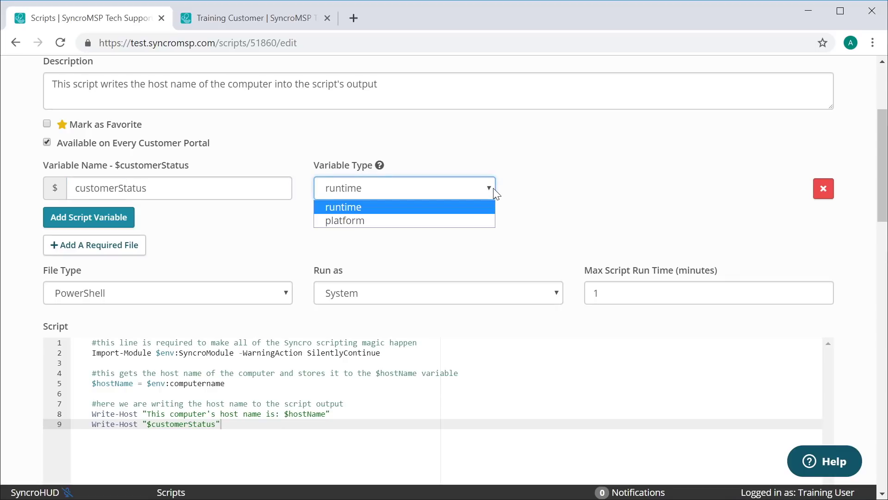
click(482, 220)
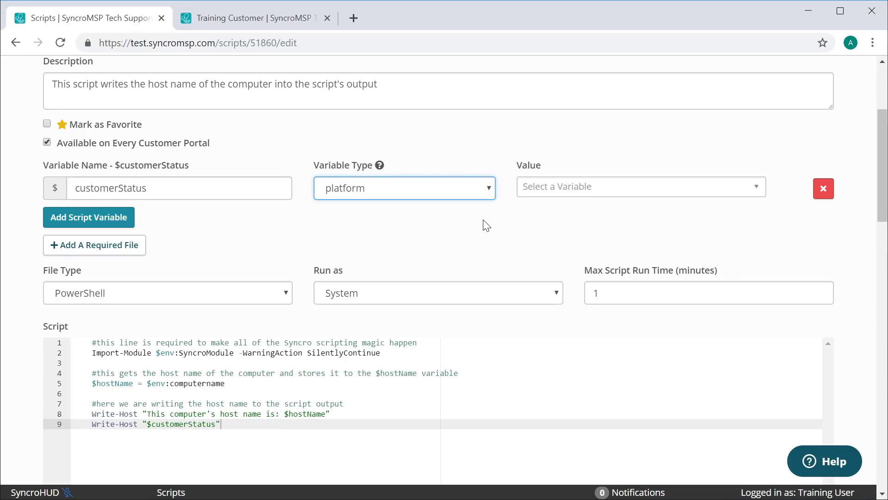
click(555, 186)
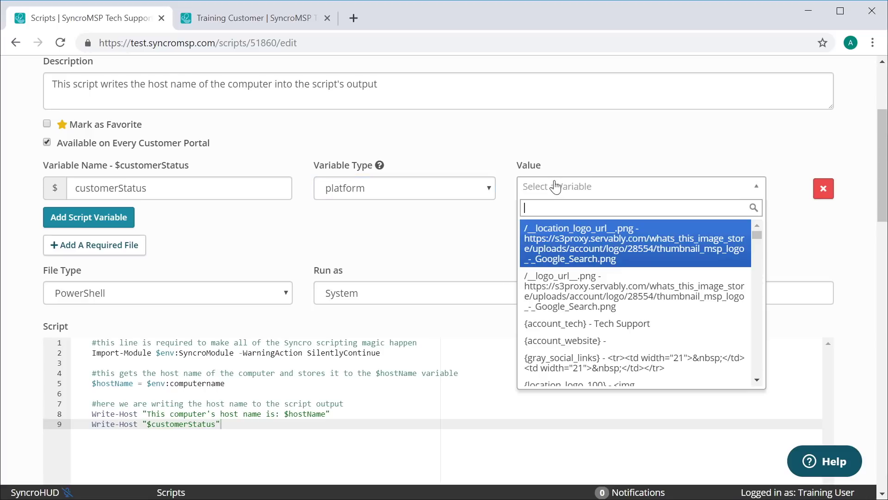
text(status)
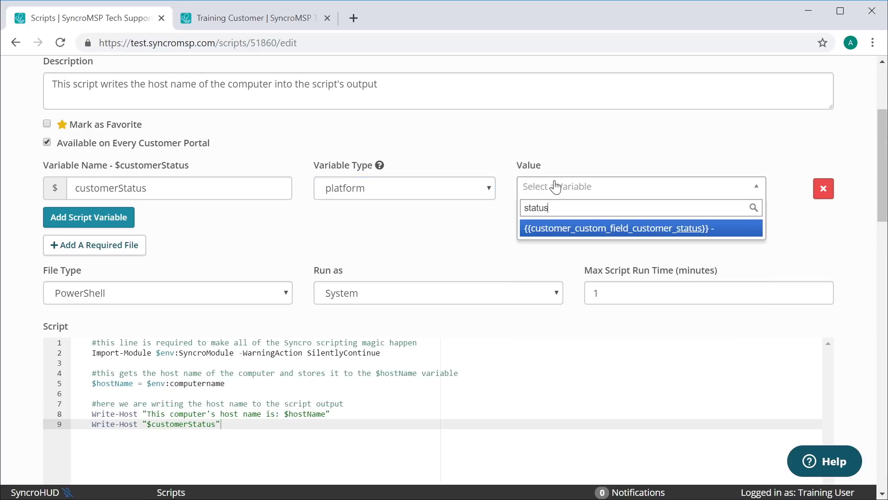
click(574, 231)
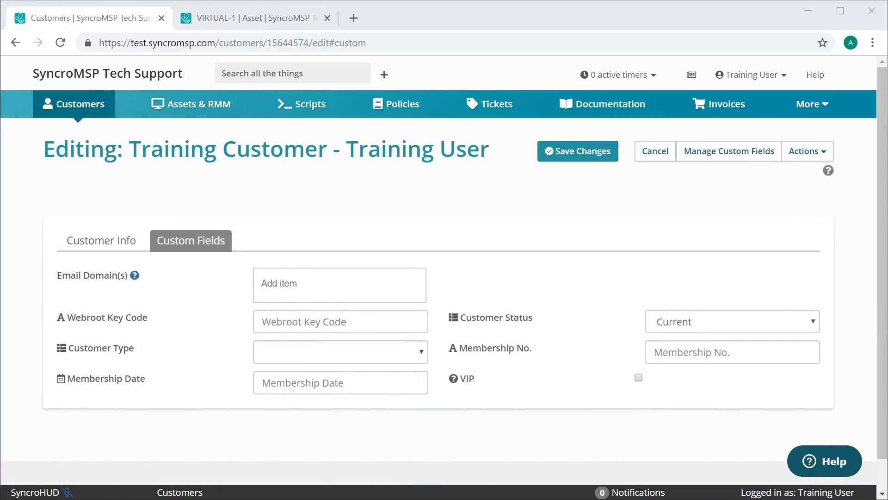
Change the training customer's Customer Status custom field to Late and save the changes.
click(813, 322)
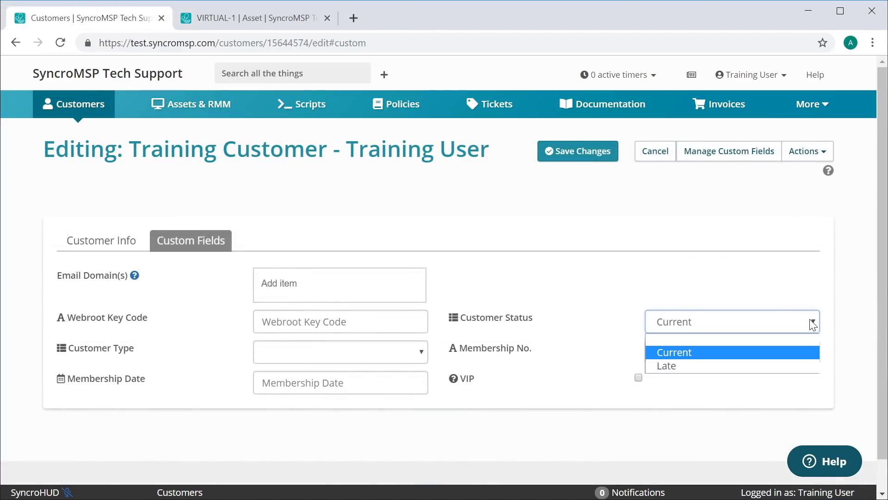
click(798, 365)
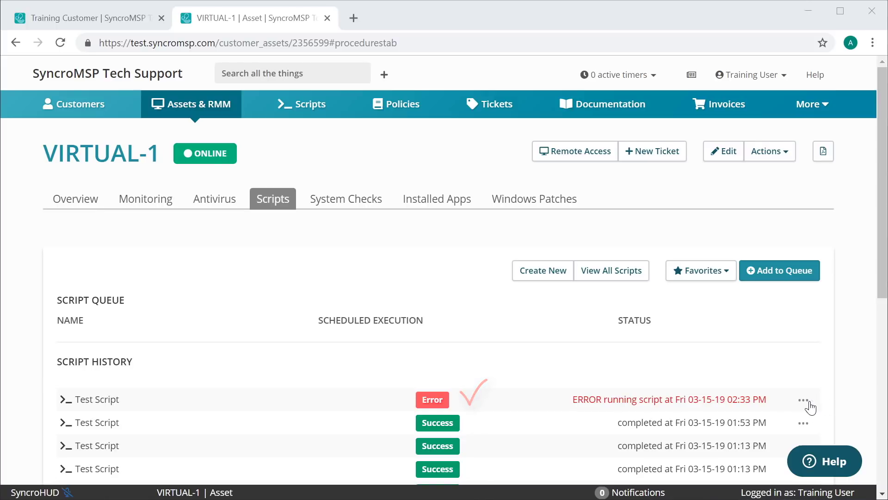
View the script output of the most recent Test Script run on VIRTUAL-1.
click(804, 400)
click(802, 430)
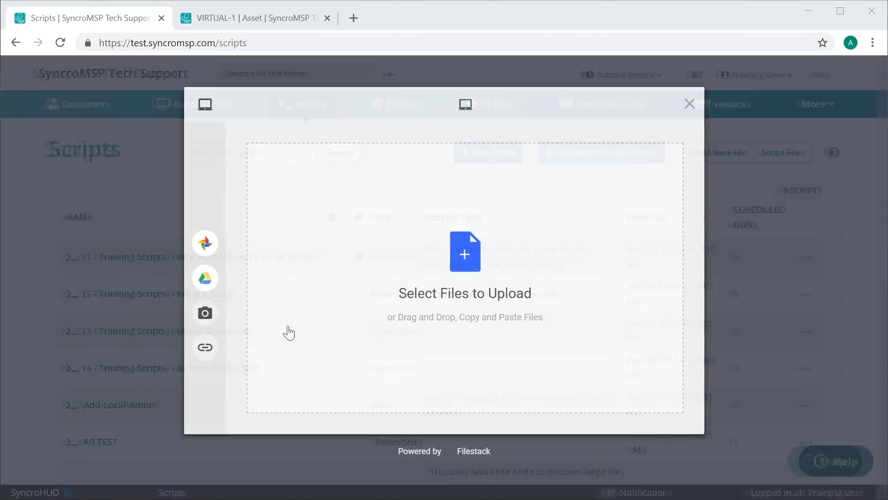
Upload Webroot.exe from the local computer as a new script file.
mouse_move(206, 344)
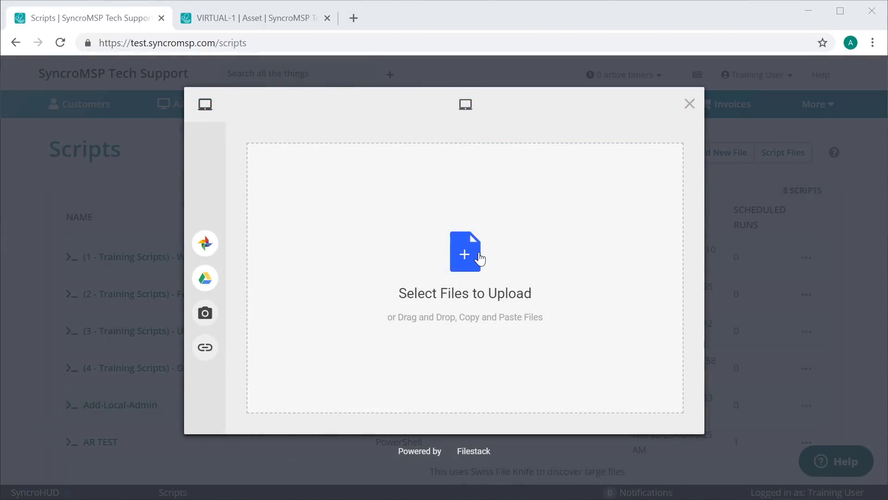
click(480, 259)
double_click(151, 101)
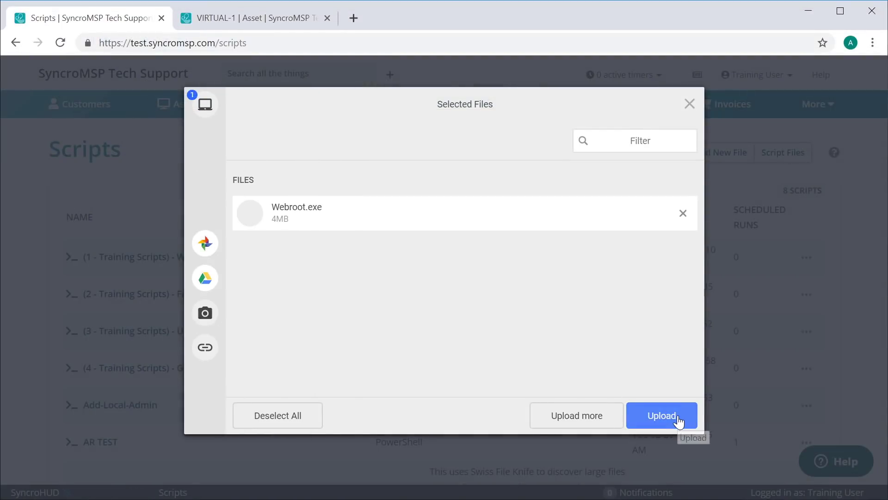
click(679, 415)
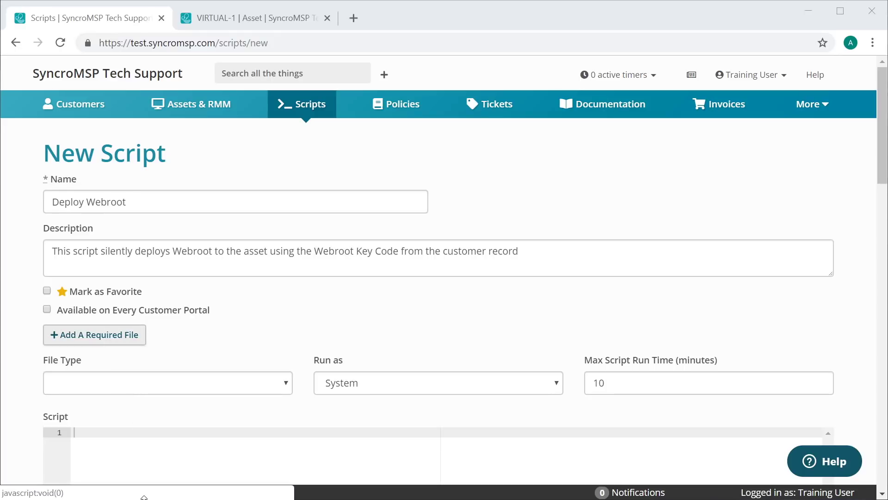
Add Webroot.exe as a required file of Deploy Webroot with destination C:\Windows\Temp\Webroot.exe, and set the file type to PowerShell.
click(100, 334)
click(422, 355)
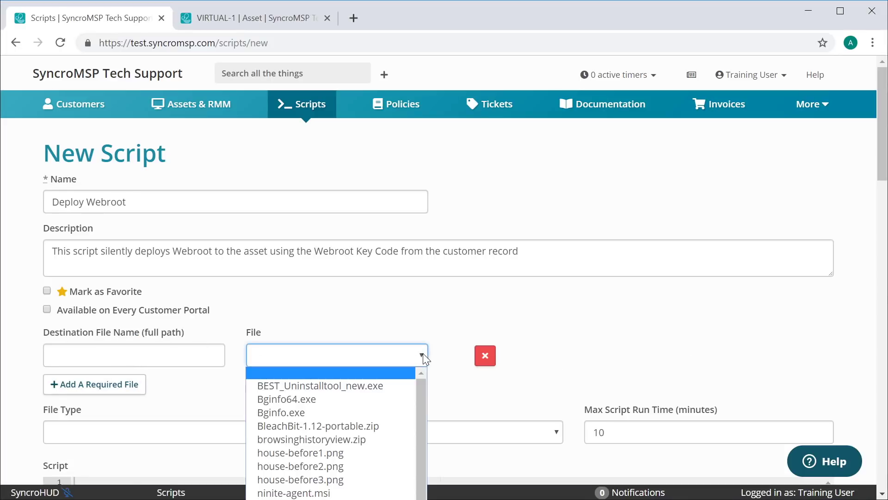
scroll(377, 470, down, 3)
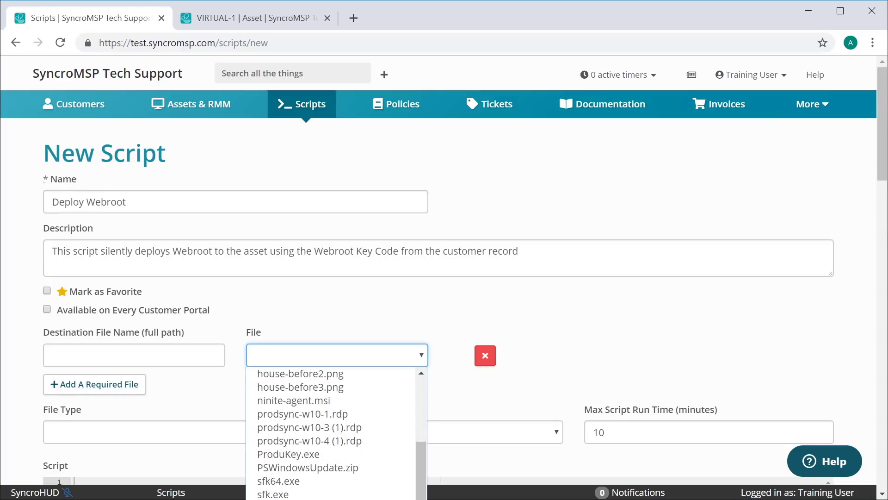
click(334, 498)
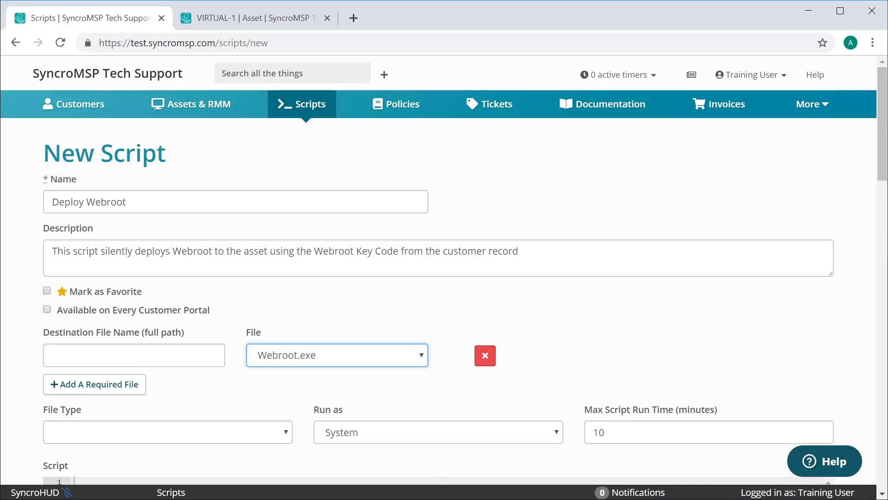
click(74, 356)
text(C:\Windows\Temp\Webroot.exe)
click(26, 356)
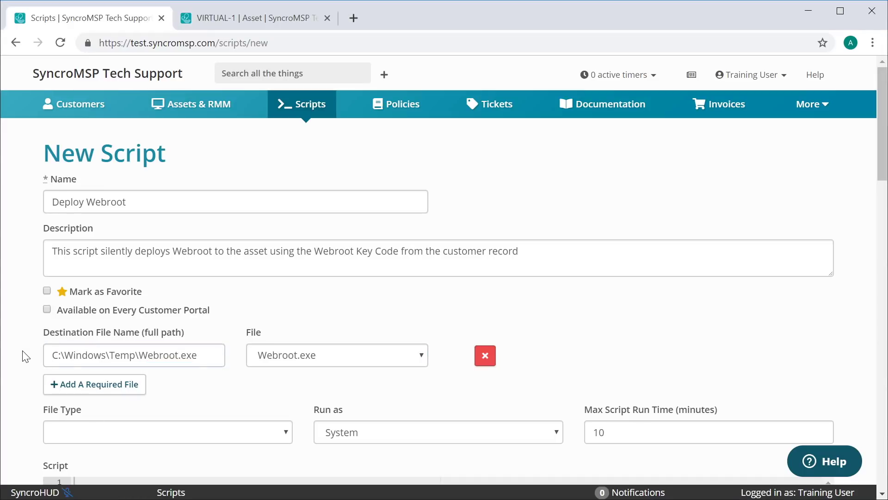
click(287, 428)
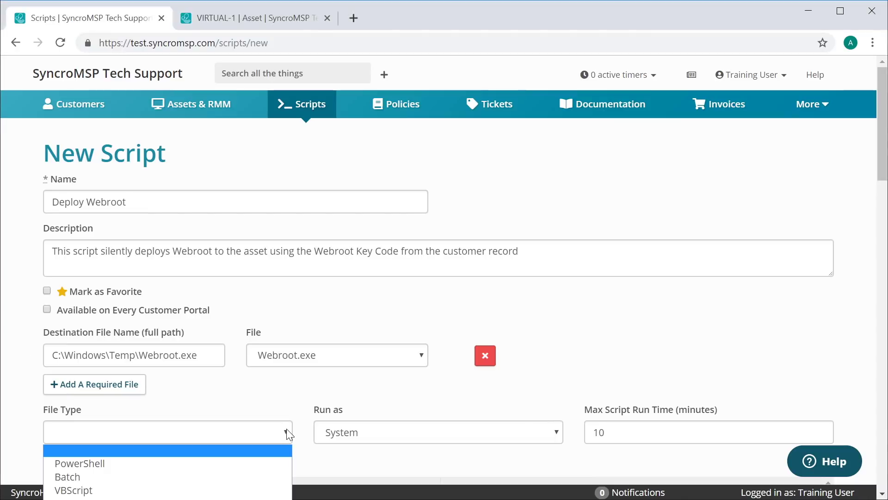
click(266, 463)
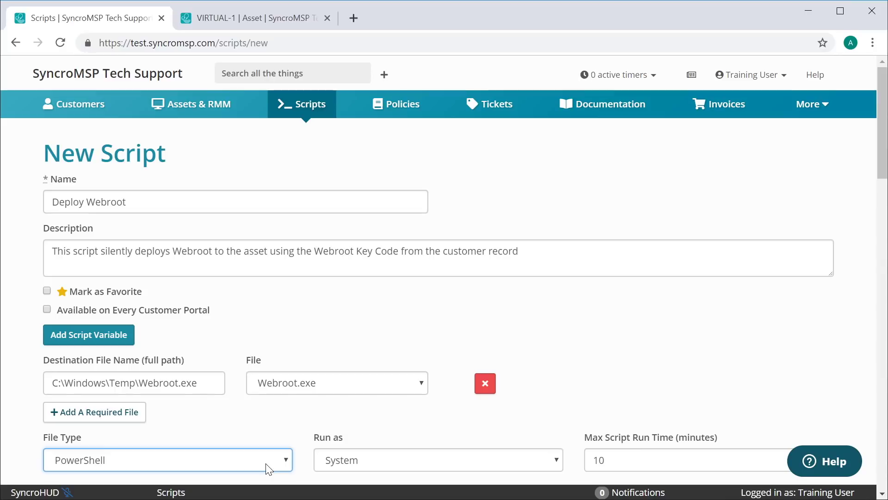
Add a platform variable named Keycode to Deploy Webroot and assign it {{customer_custom_field_webroot_key_code}}.
click(104, 336)
click(105, 355)
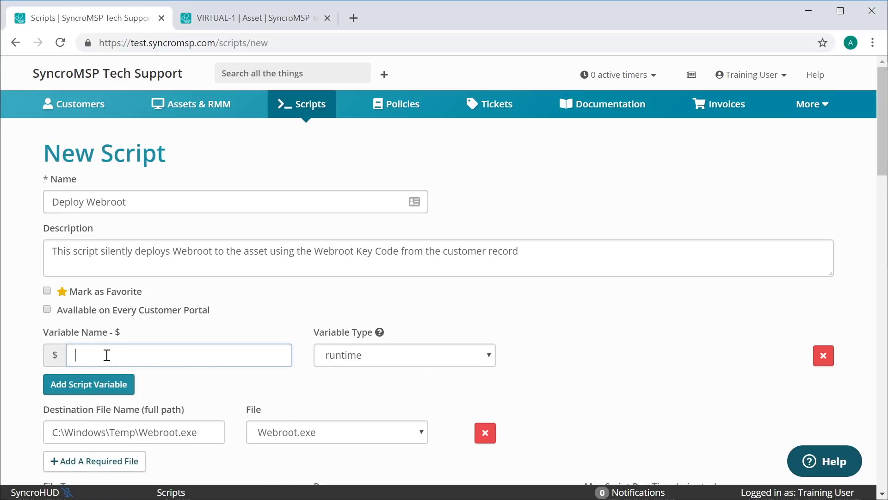
text(Keycode)
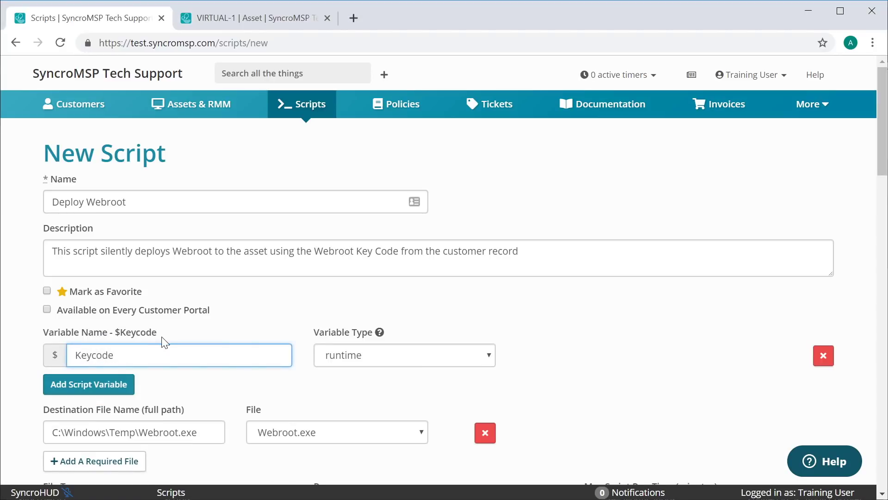
click(440, 354)
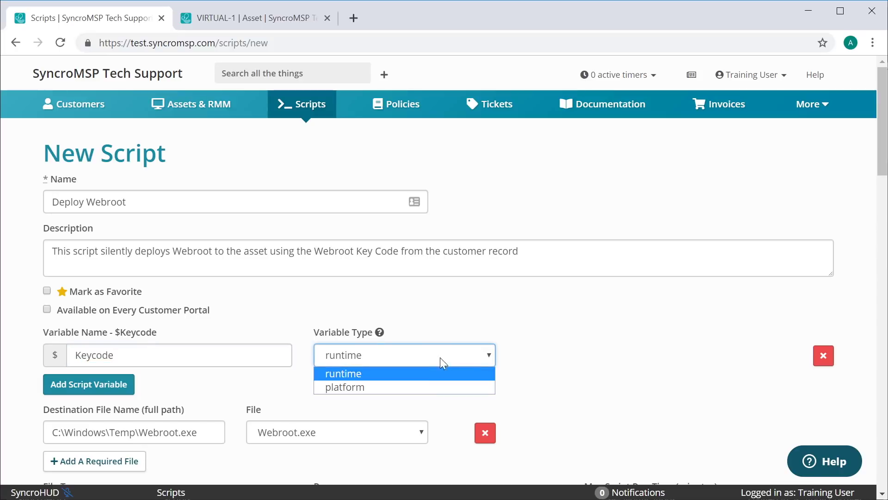
click(426, 387)
click(562, 355)
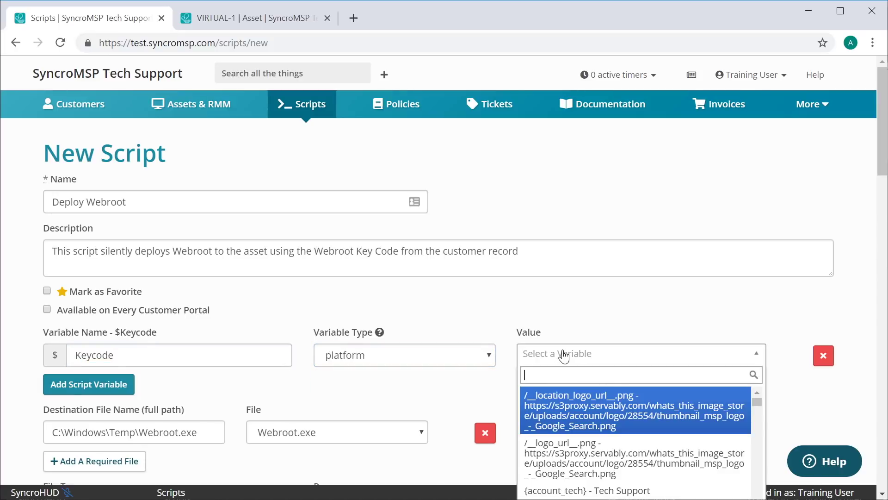
text(webroot)
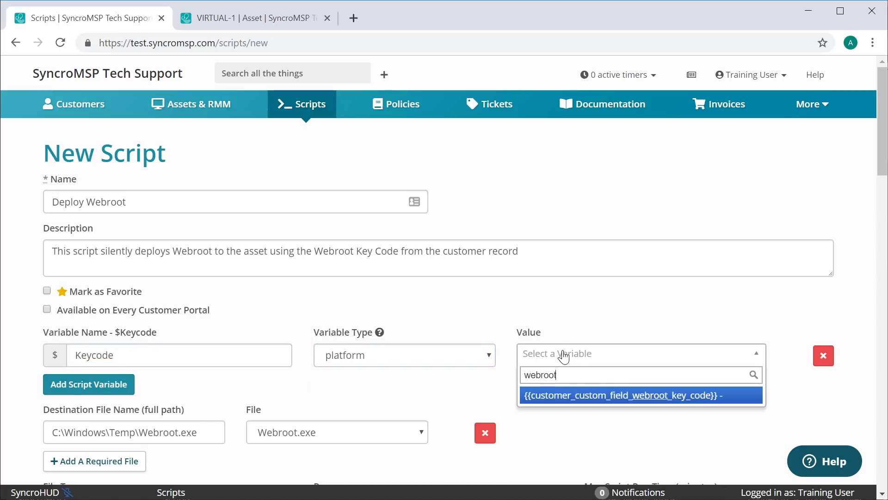
click(588, 396)
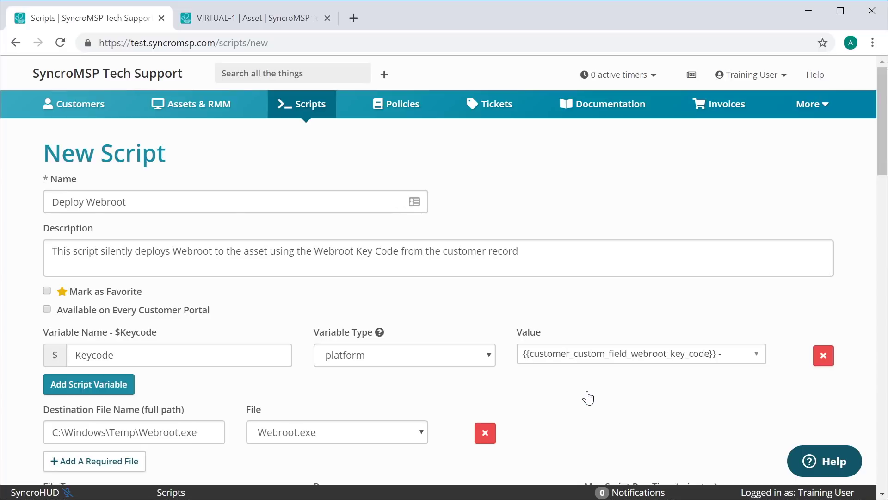
Write the script body with a comment about installing Webroot using the customer's keycode and a Start-Process command for C:\Windows\Temp\Webroot.exe.
scroll(596, 391, down, 7)
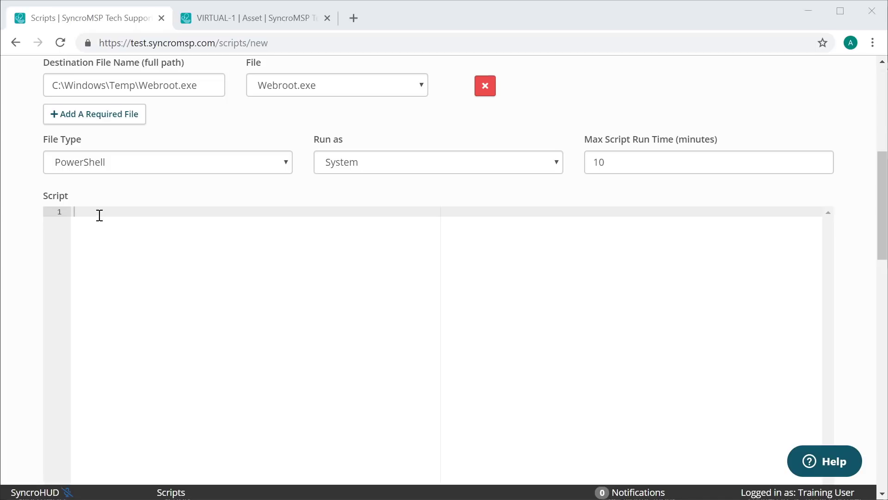
text(#Installs Webroot using the parent keycode from the customer record Start-Process -FilePath 'C:\Windows\Temp\Webroot.exe' -ArgumentList "/key=$Keycode /silent" -wait Write-Host '[Message] - Webroot has completed installing. It should appear in the Webroot console within 15 minutes')
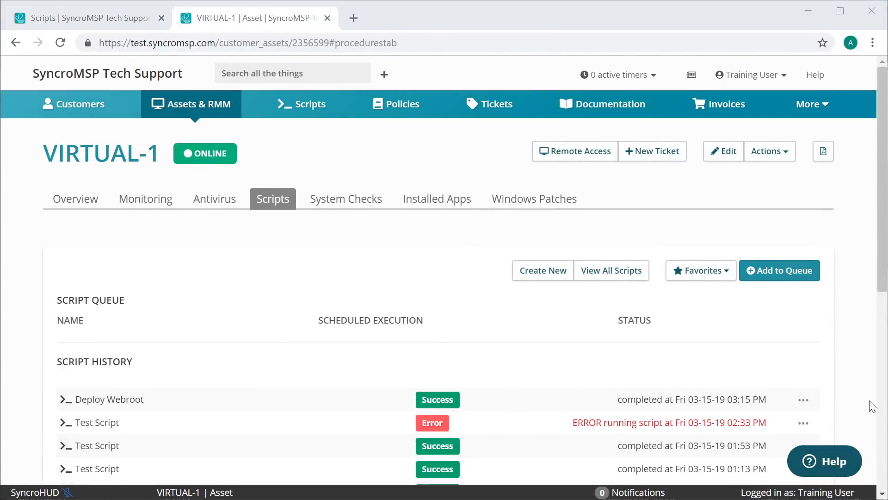
View the script output of the Deploy Webroot run in VIRTUAL-1's script history.
click(815, 401)
click(804, 400)
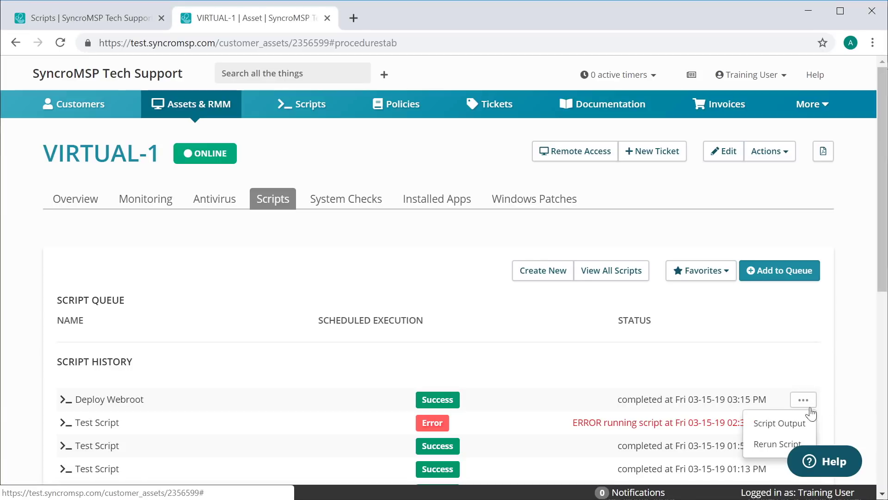
click(806, 422)
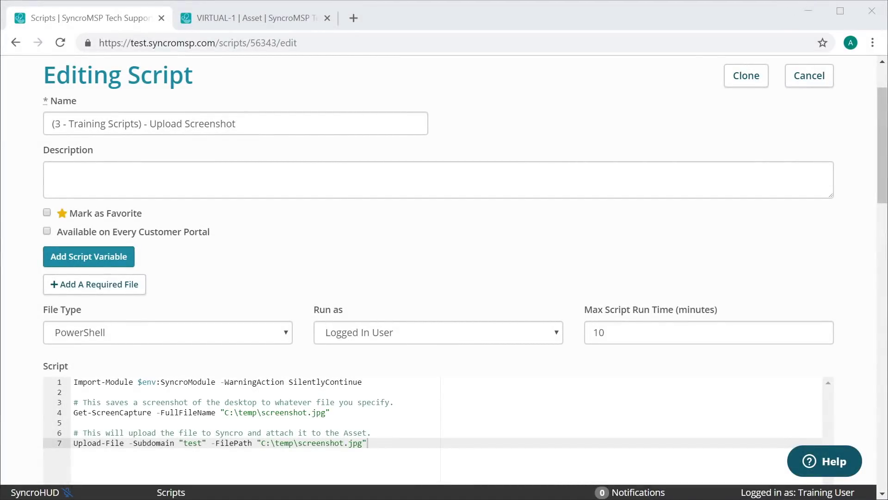
Set the Upload Screenshot training script to run as Logged In User and update the script.
click(485, 332)
click(465, 351)
scroll(723, 401, down, 9)
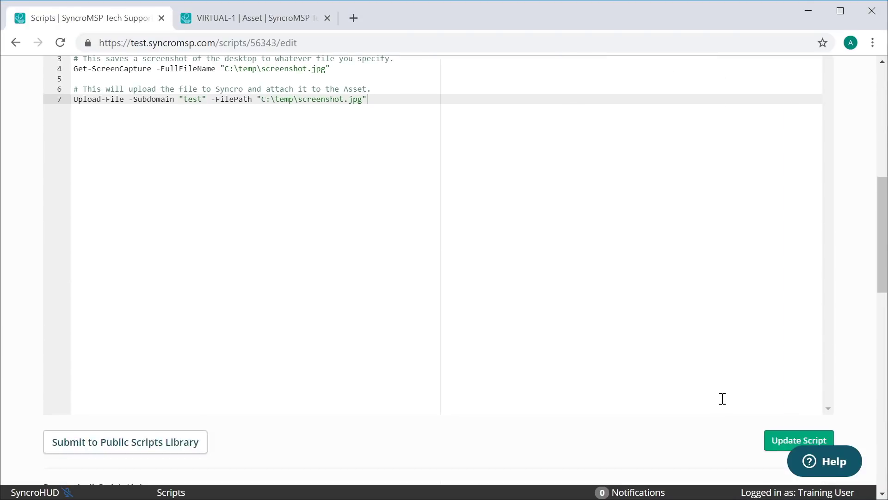
click(797, 369)
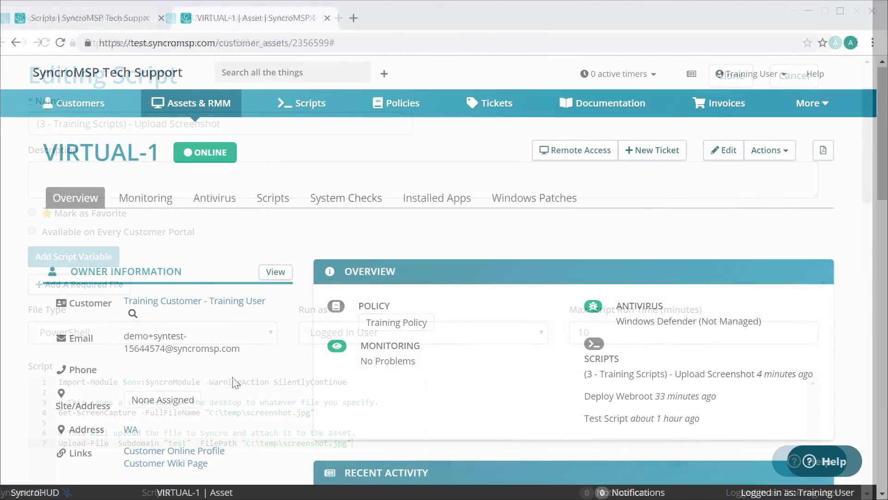
Open the screenshot.jpg attachment on the VIRTUAL-1 asset's overview.
scroll(236, 382, down, 20)
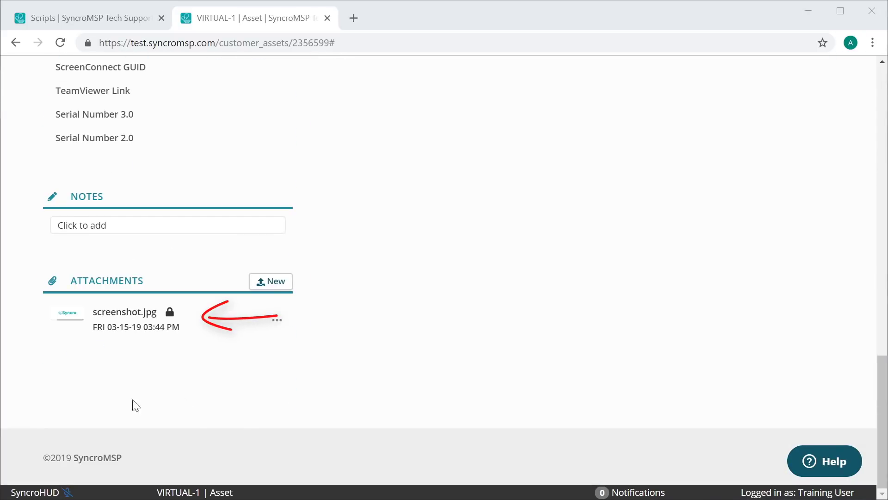
click(69, 315)
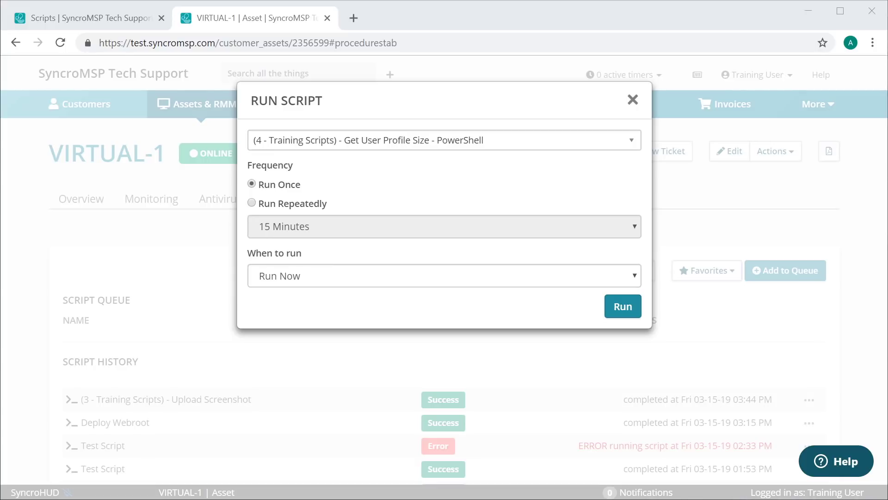
click(252, 203)
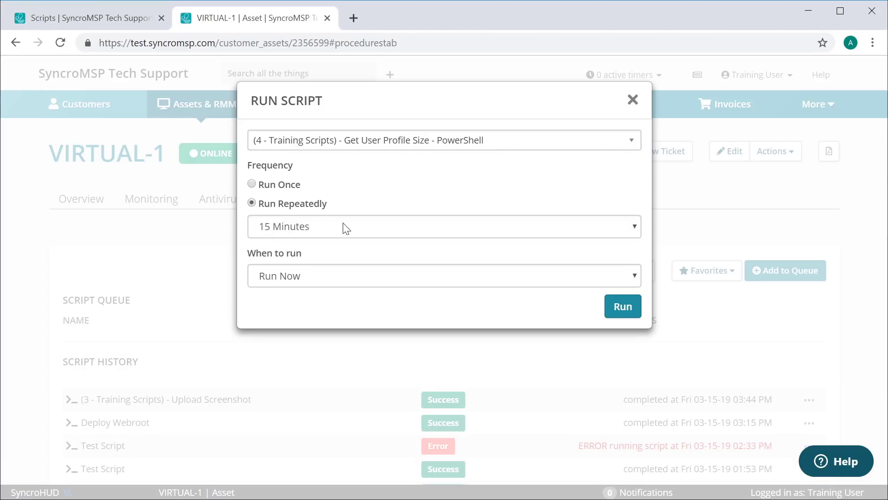
click(450, 226)
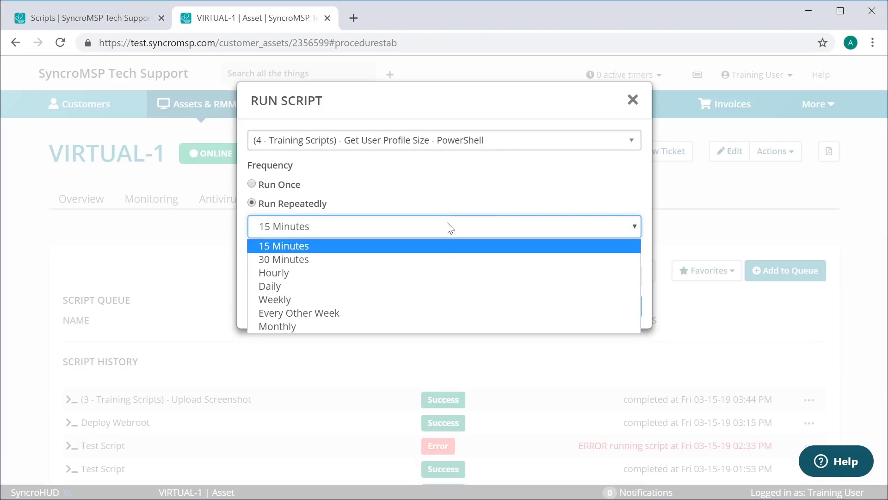
click(439, 286)
click(434, 279)
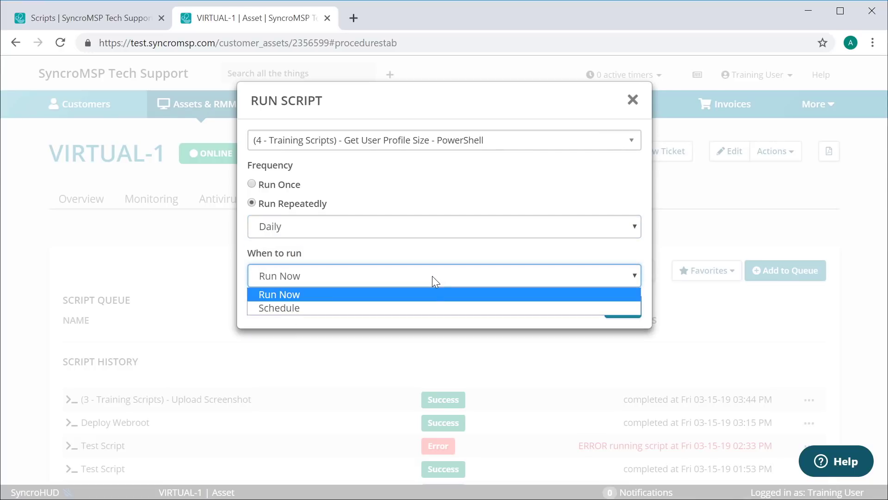
click(431, 307)
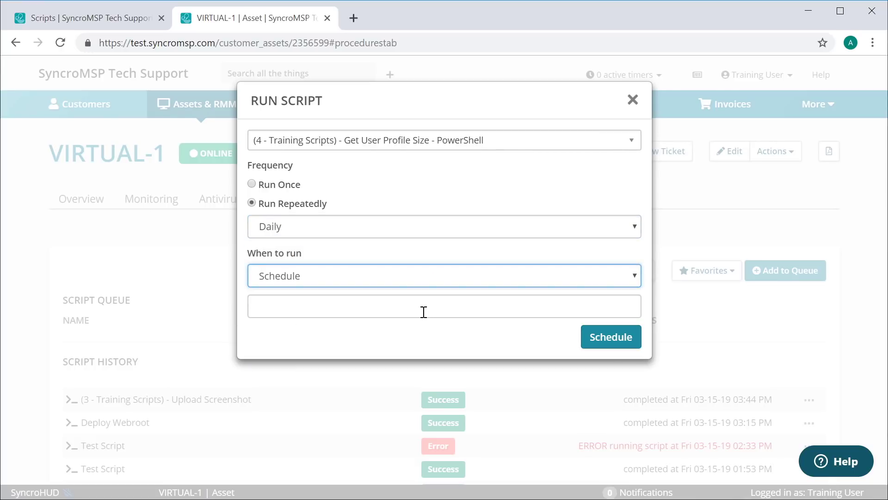
click(423, 309)
drag(298, 291, 235, 288)
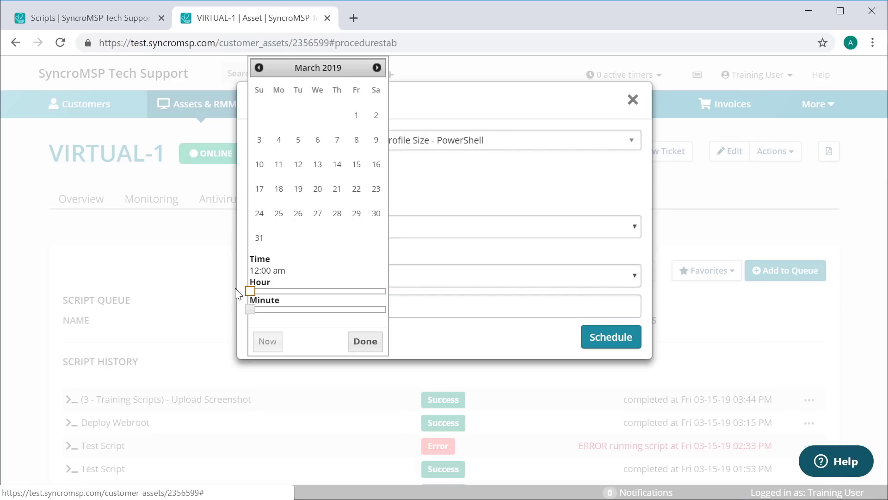
click(368, 345)
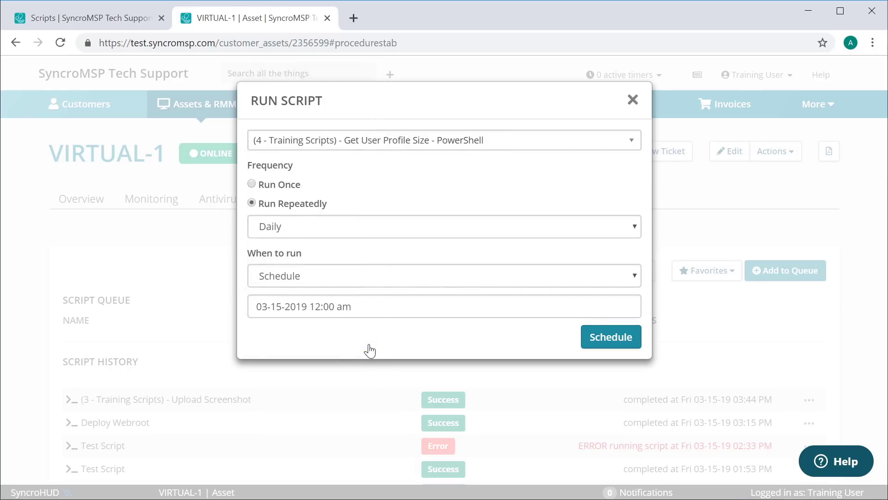
click(615, 341)
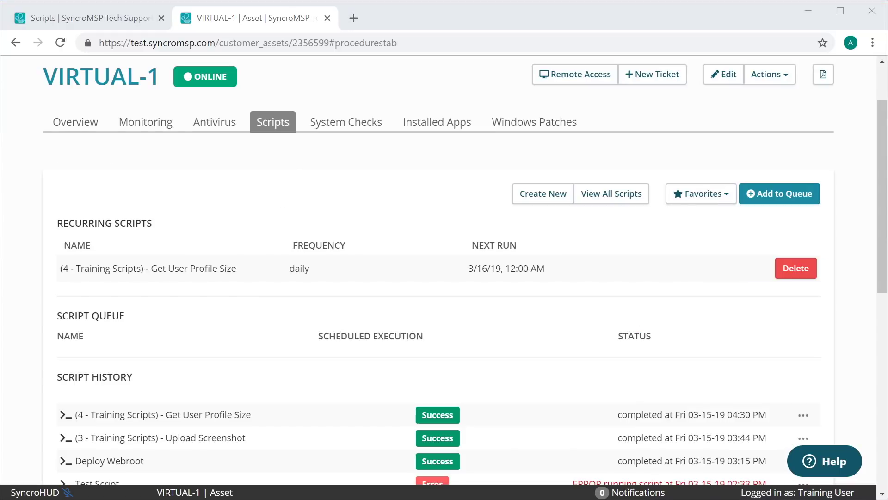
Open the script output of the Get User Profile Size run in VIRTUAL-1's script history.
click(803, 415)
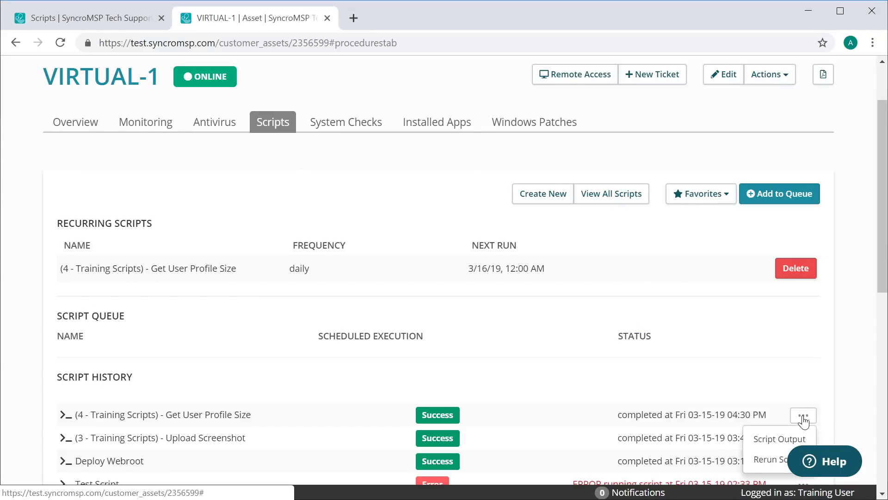
click(780, 439)
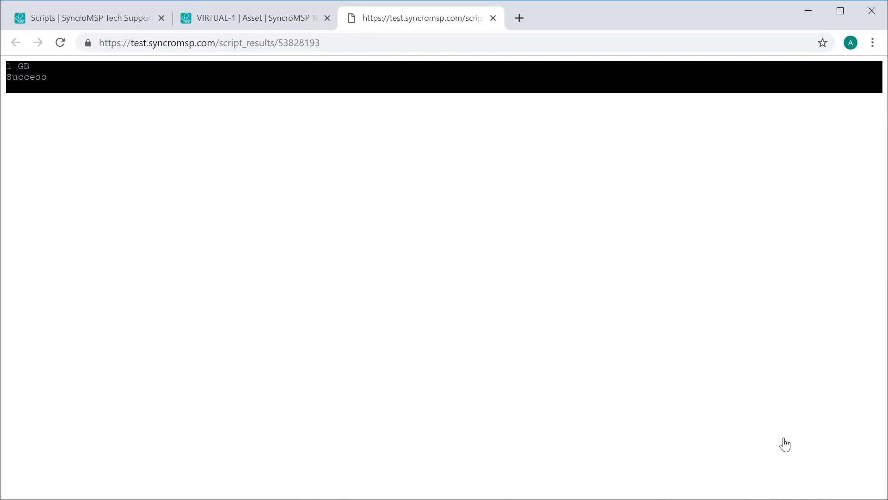